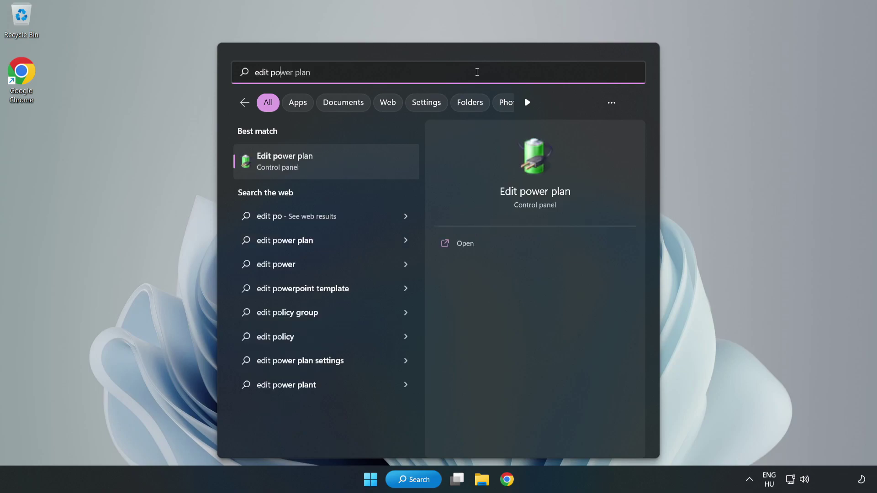
# Find the Edit power plan settings, switch the computer's power plan to High performance, and close the window.
pyautogui.write('plan')
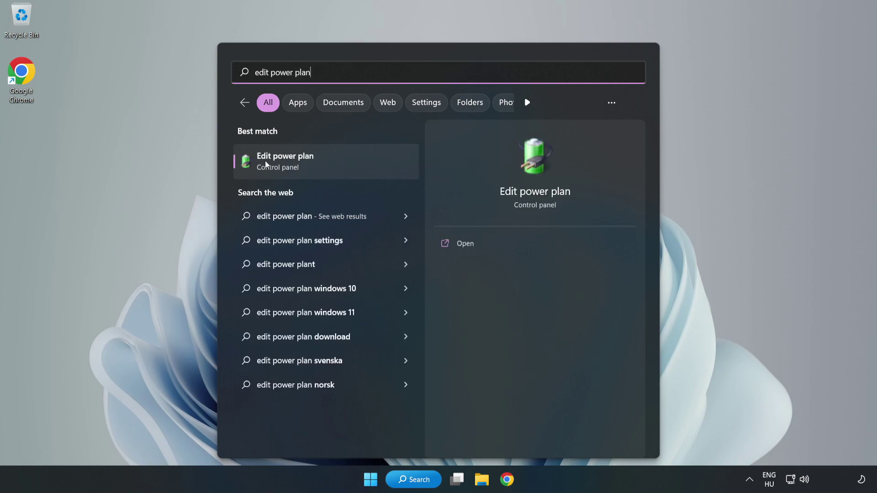
pyautogui.click(331, 165)
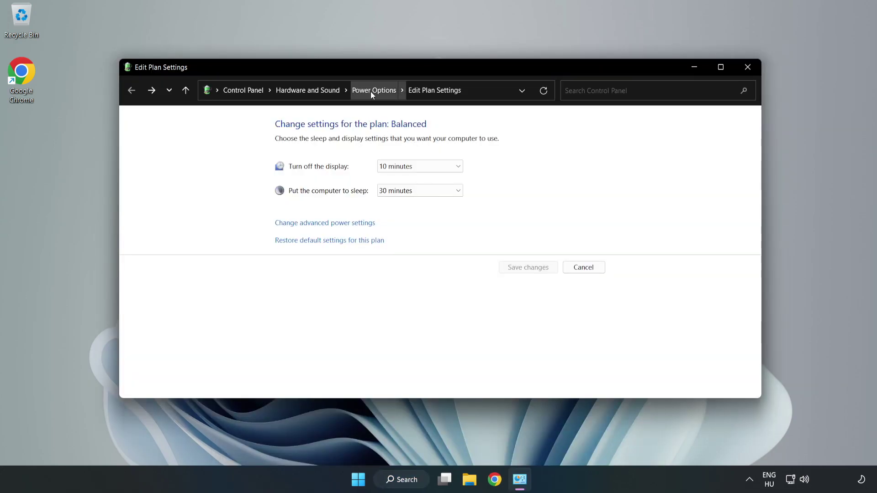
pyautogui.click(371, 92)
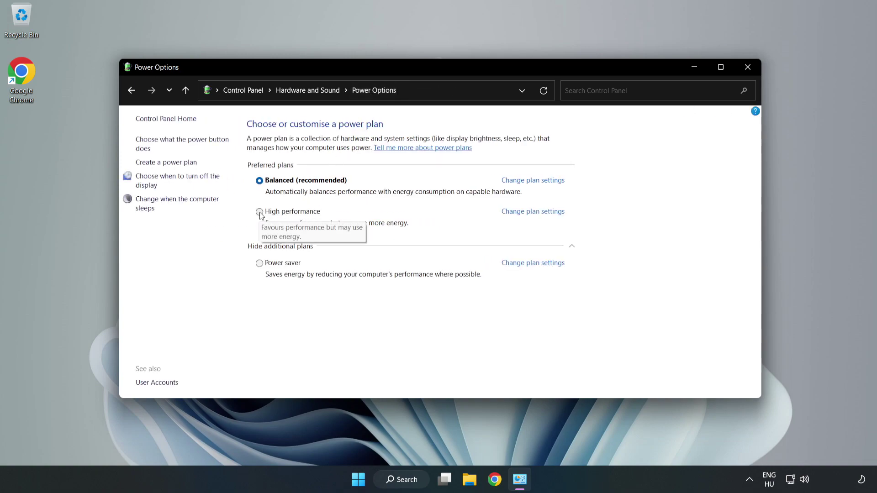
pyautogui.click(288, 213)
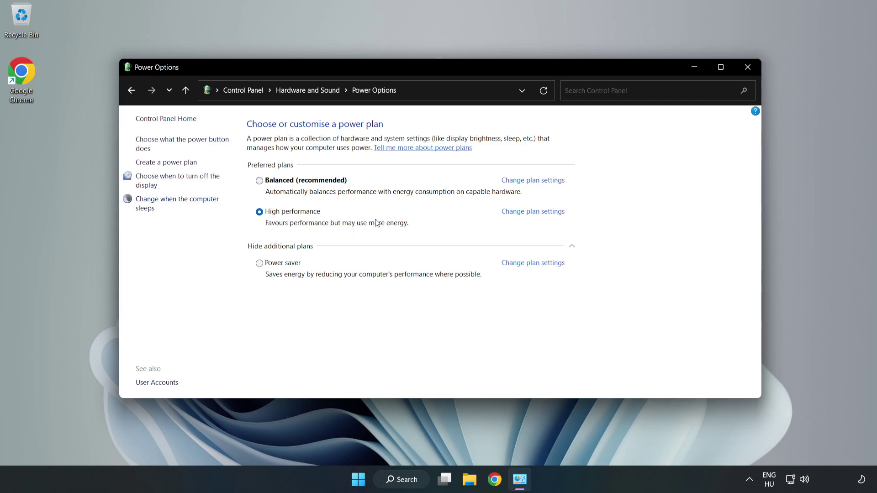
pyautogui.click(744, 70)
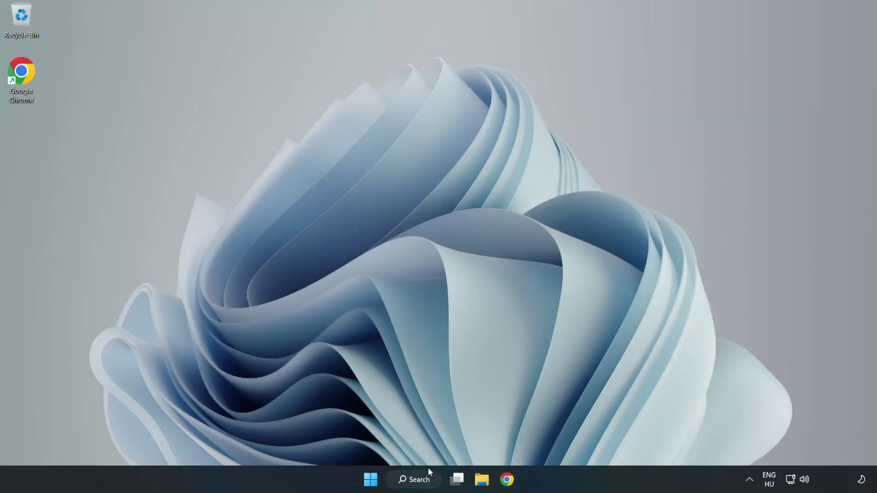
# Search Windows for device manager, open Device Manager, and move its window nearer the middle of the desktop.
pyautogui.click(426, 481)
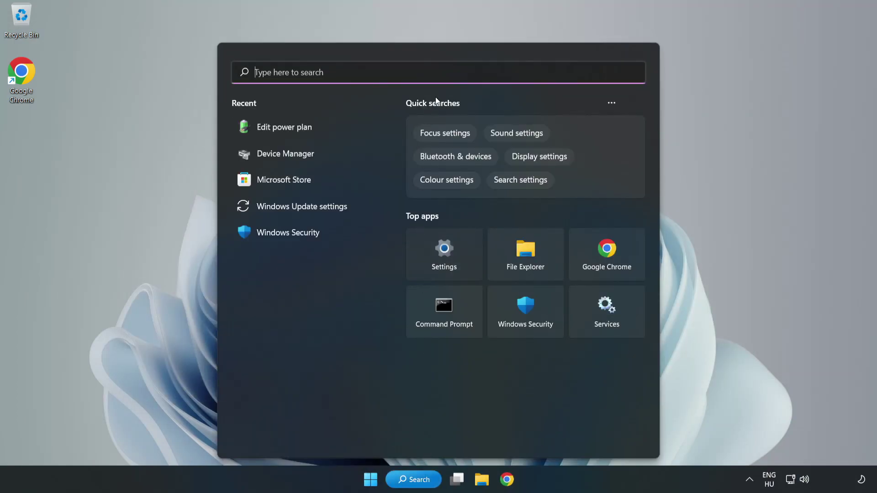
pyautogui.write('device mana')
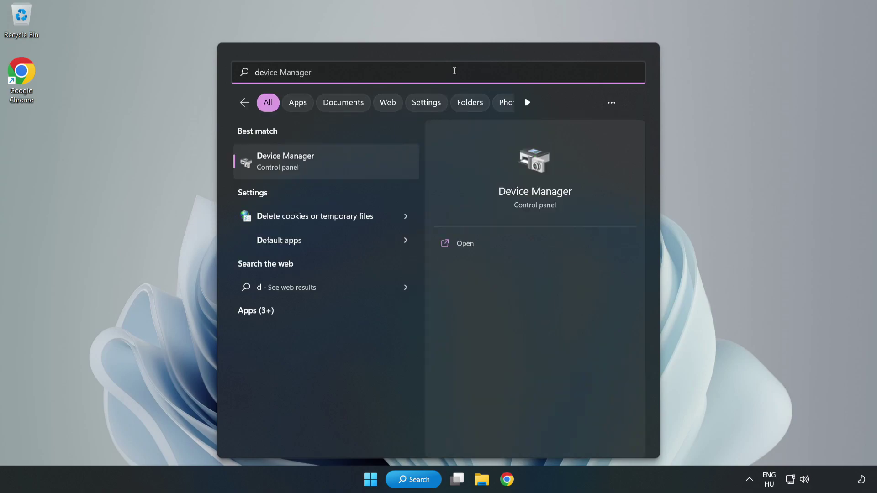
pyautogui.write('ger')
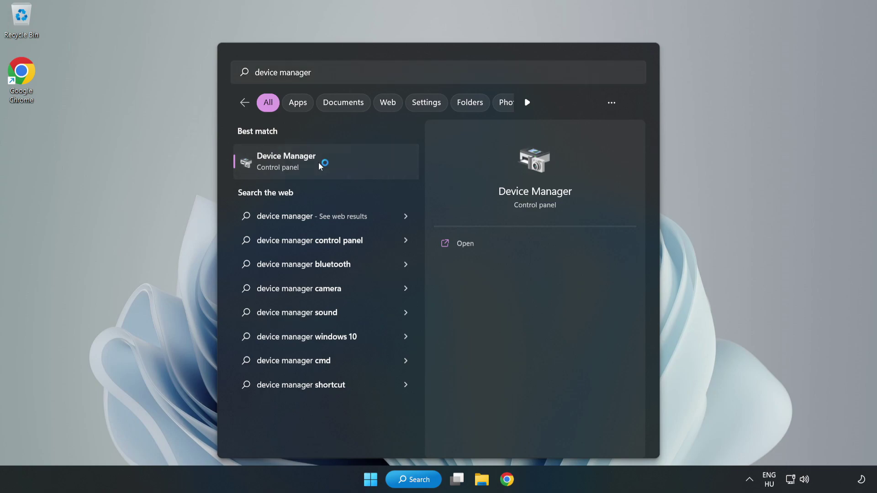
pyautogui.click(318, 163)
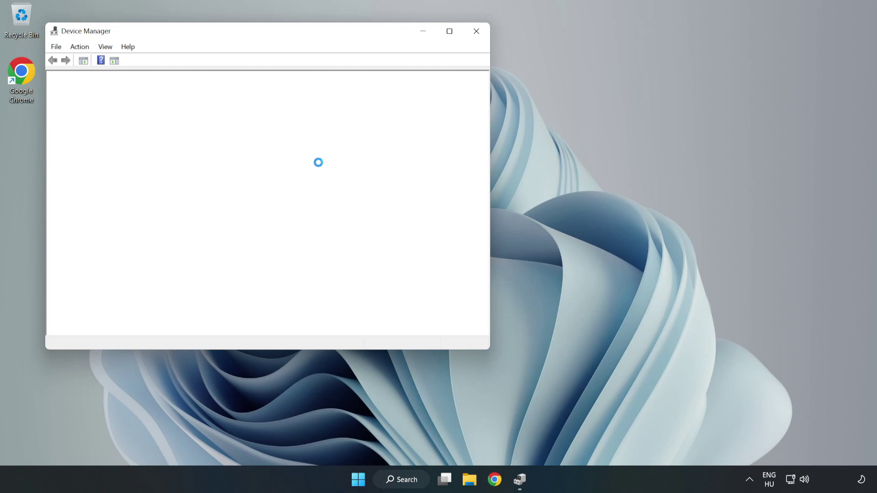
pyautogui.moveTo(241, 35); pyautogui.dragTo(404, 88)
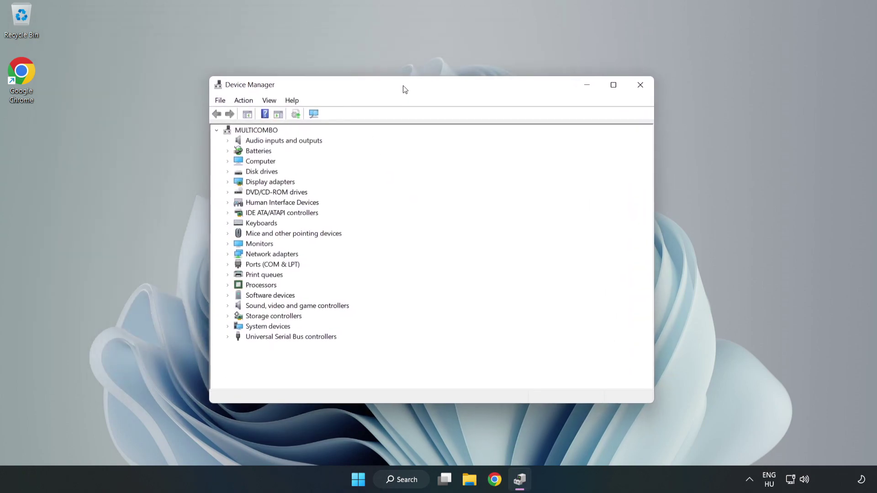
# Run an automatic driver update for the VMware SVGA 3D display adapter, then close the wizard and Device Manager.
pyautogui.click(251, 181)
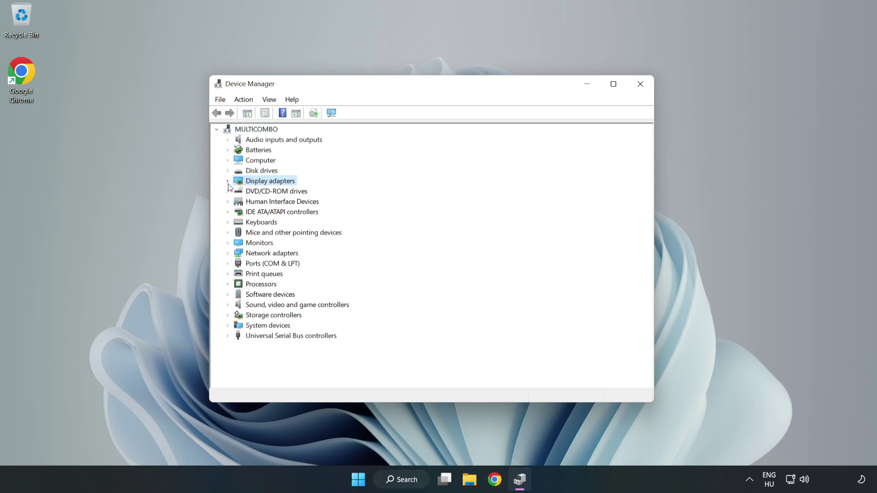
pyautogui.click(227, 182)
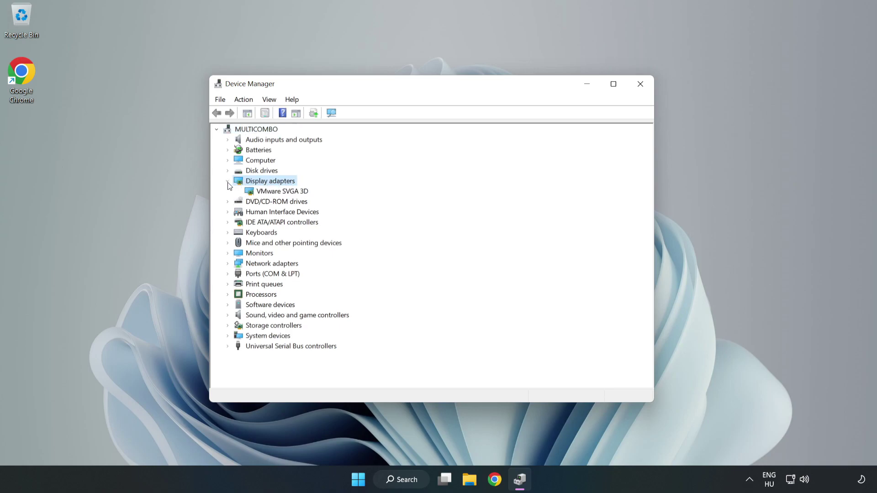
pyautogui.click(256, 192)
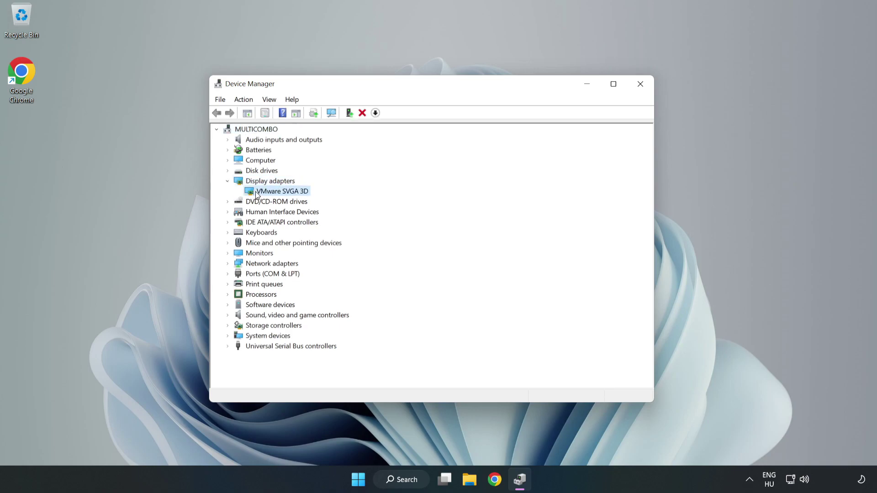
pyautogui.rightClick(281, 195)
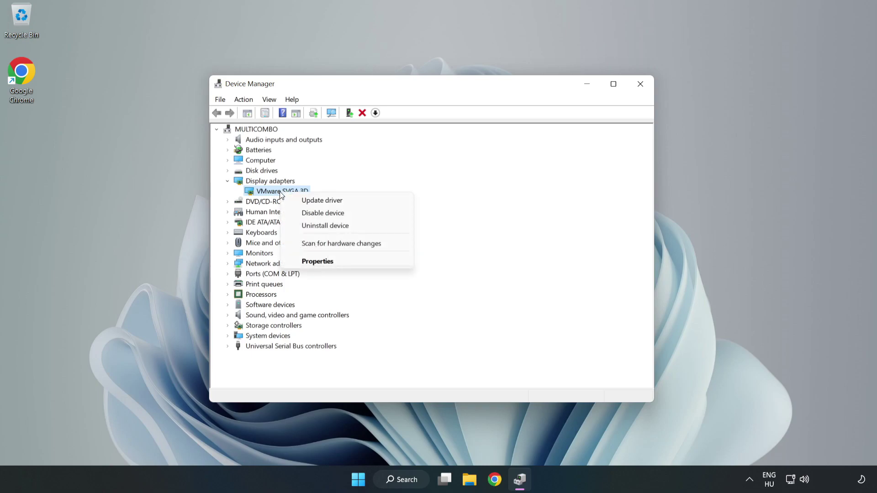
pyautogui.click(331, 203)
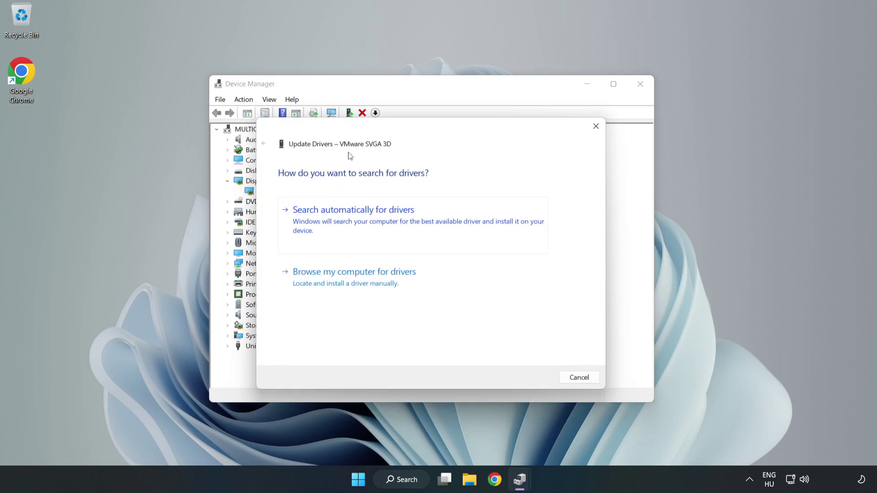
pyautogui.moveTo(356, 128); pyautogui.dragTo(364, 111)
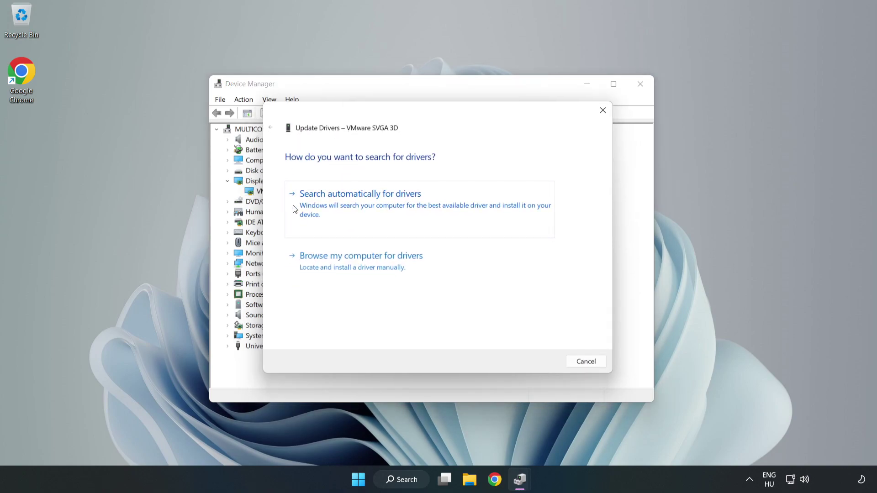
pyautogui.click(360, 206)
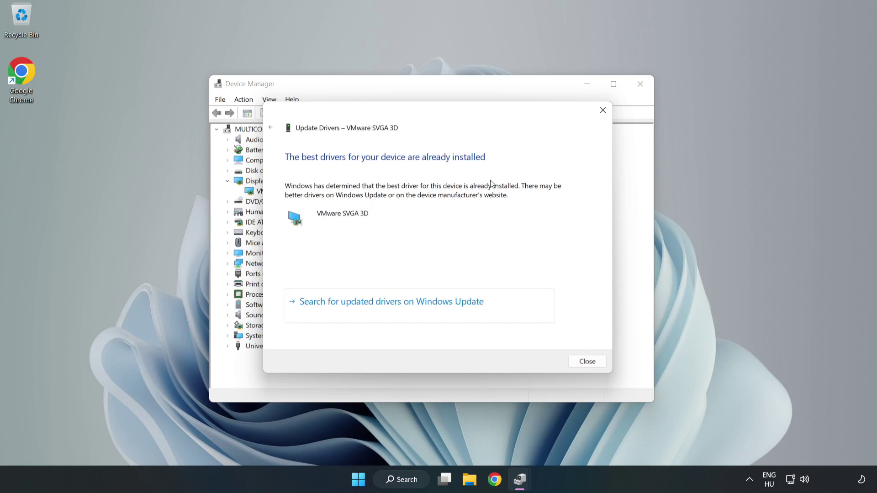
pyautogui.click(588, 361)
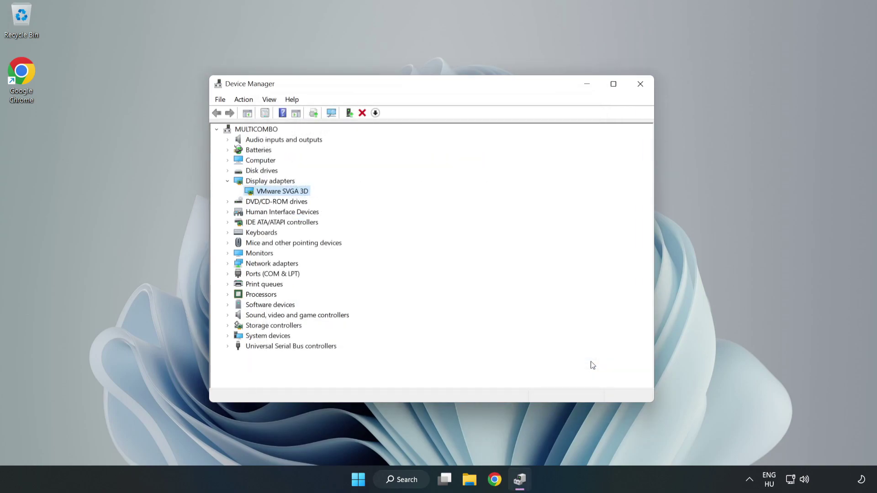
pyautogui.click(641, 86)
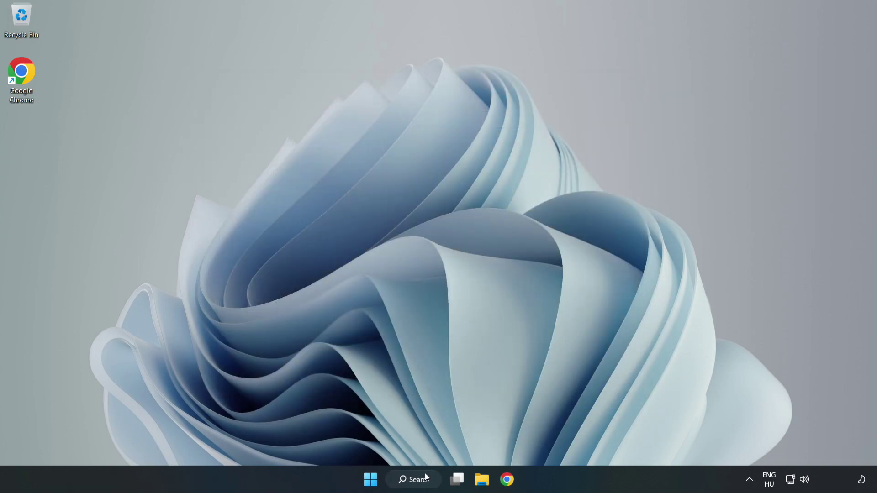
# Search Windows for game mode and open the Game Mode settings to check whether Game Mode is on.
pyautogui.click(424, 485)
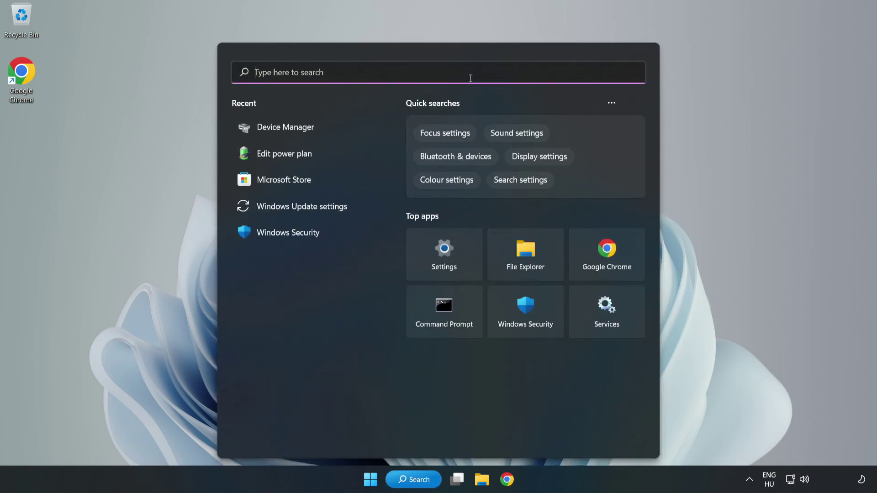
pyautogui.write('game m')
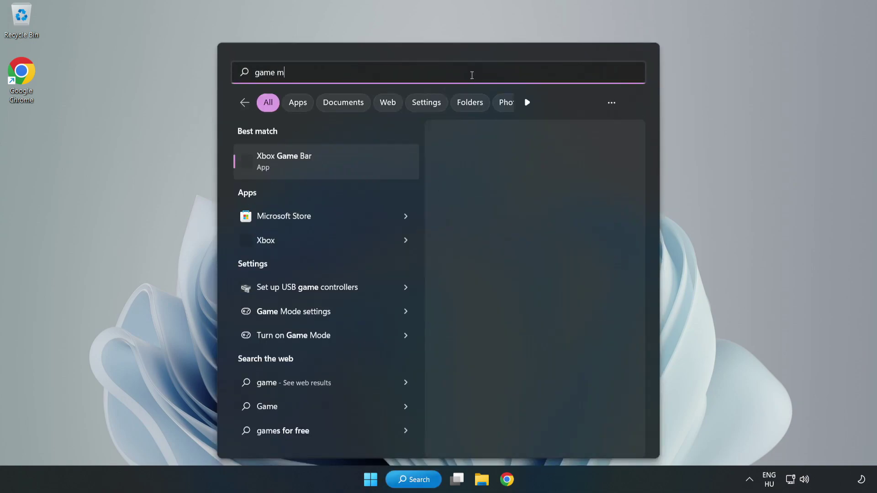
pyautogui.write('ode')
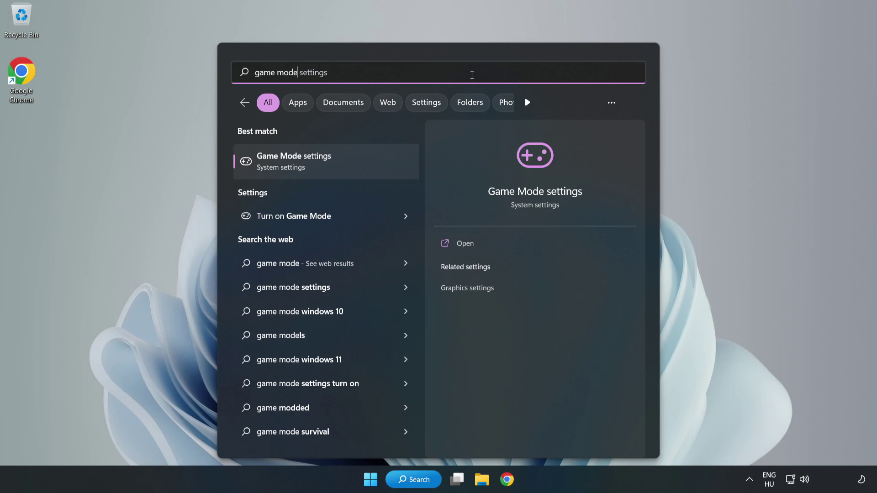
pyautogui.click(314, 164)
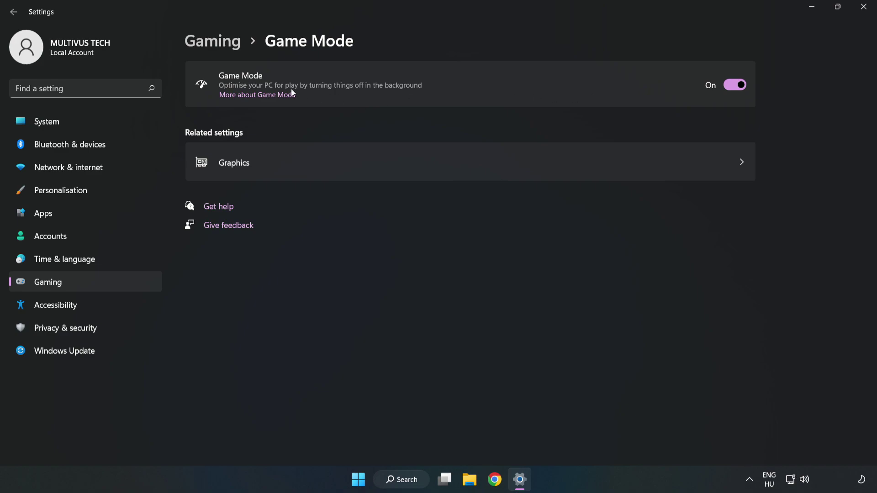
# Check the Xbox Game Bar controller-button setting under Gaming and close Settings.
pyautogui.click(223, 47)
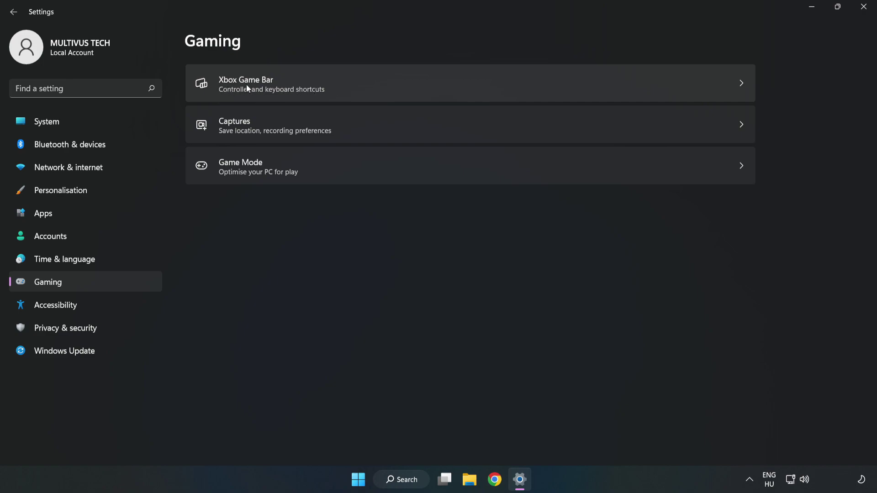
pyautogui.click(372, 81)
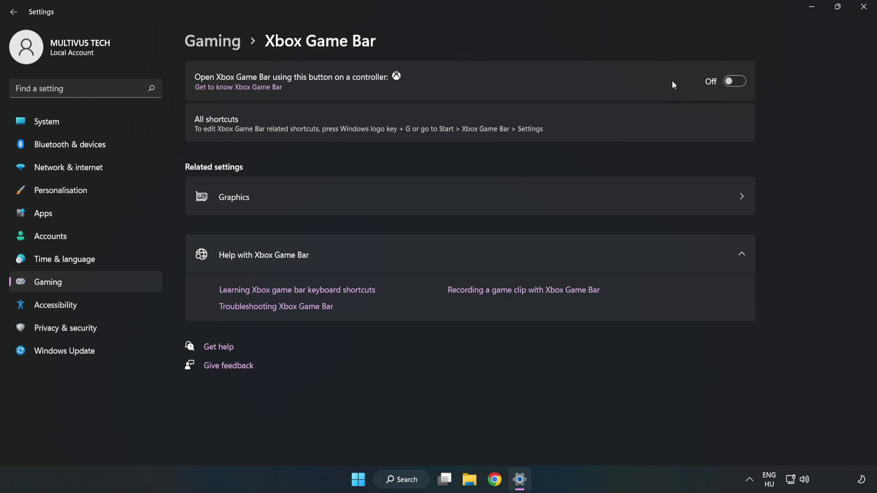
pyautogui.click(864, 7)
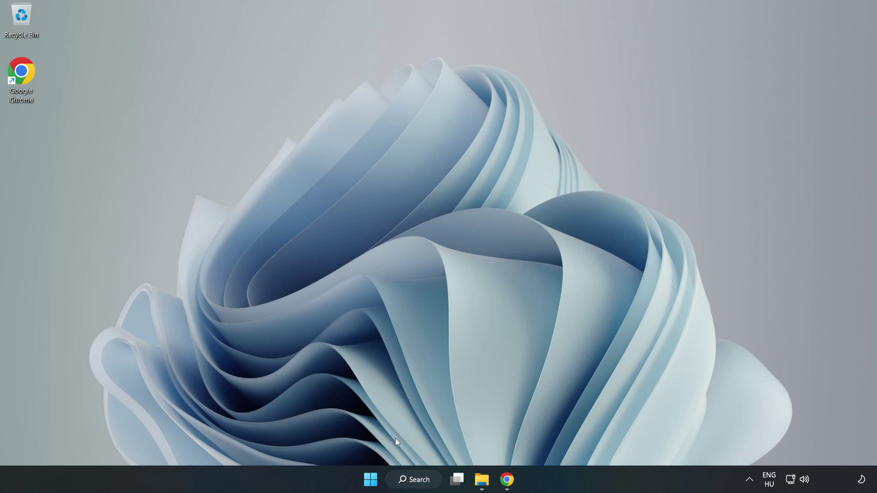
# Open Task Manager, end the Google Chrome task, and look through the remaining processes.
pyautogui.rightClick(373, 484)
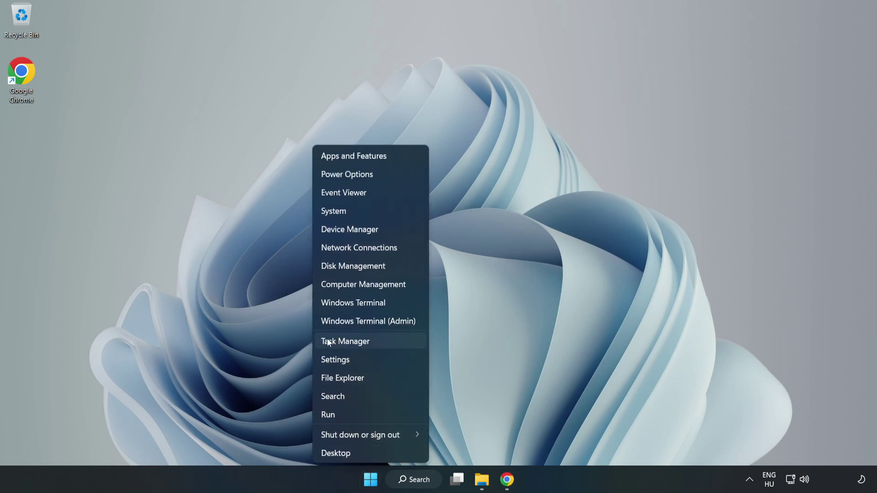
pyautogui.click(384, 341)
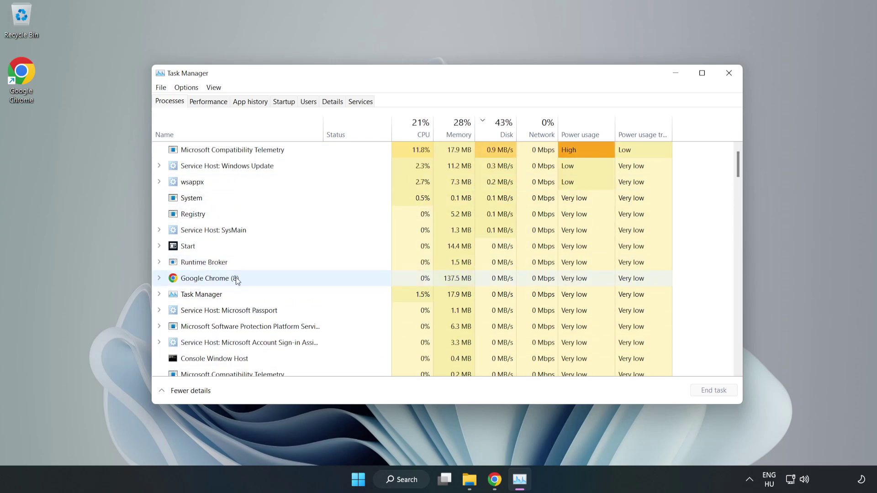
pyautogui.click(237, 280)
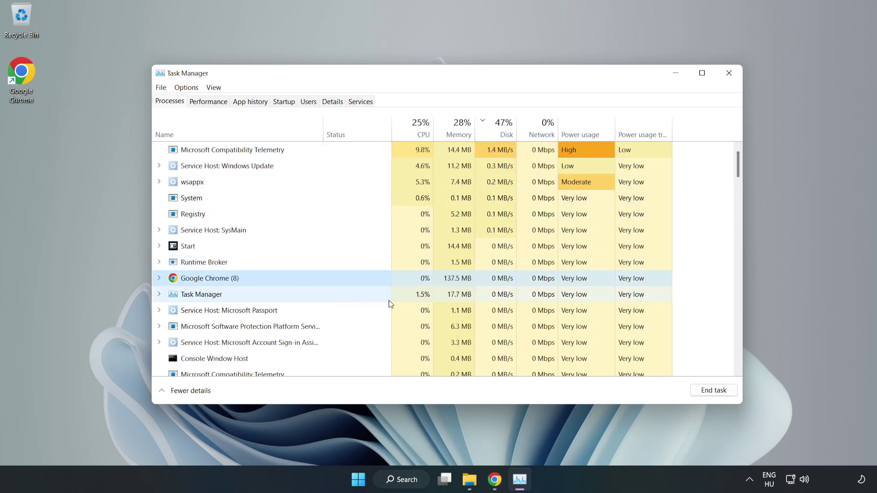
pyautogui.click(712, 390)
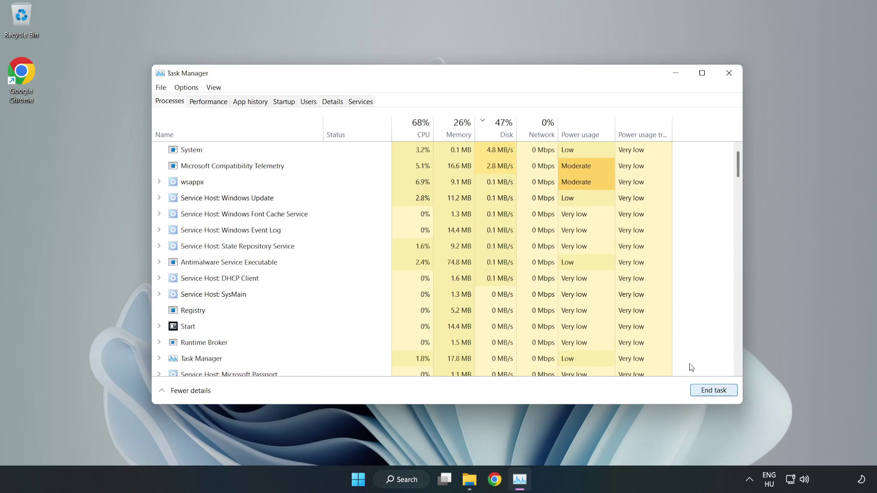
pyautogui.moveTo(741, 166); pyautogui.dragTo(662, 142)
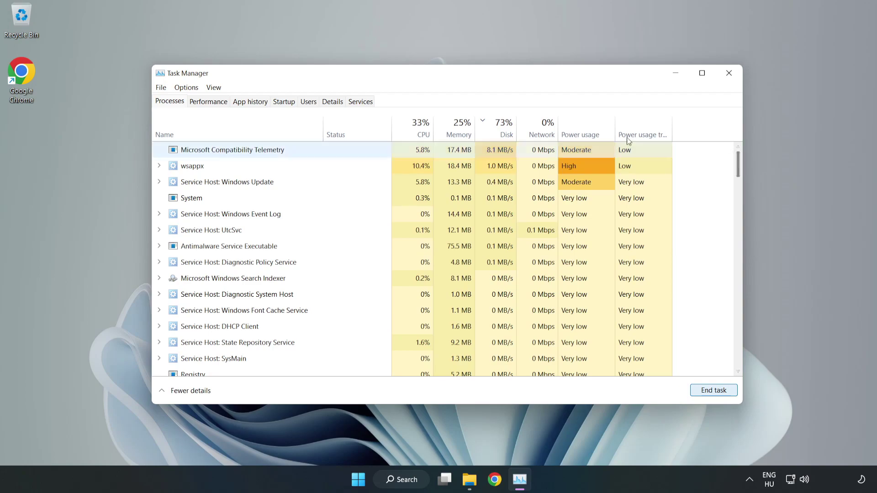
# Disable Cortana and Phone Link as startup apps in Task Manager.
pyautogui.click(284, 102)
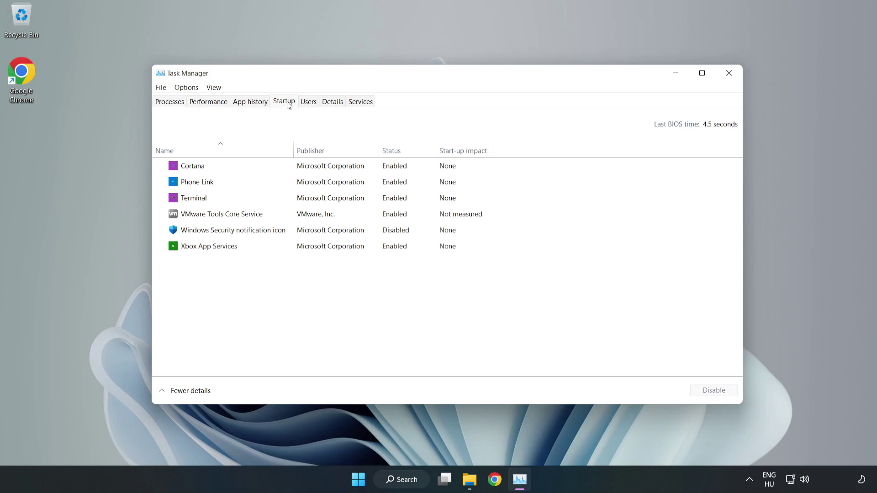
pyautogui.click(331, 167)
pyautogui.click(705, 396)
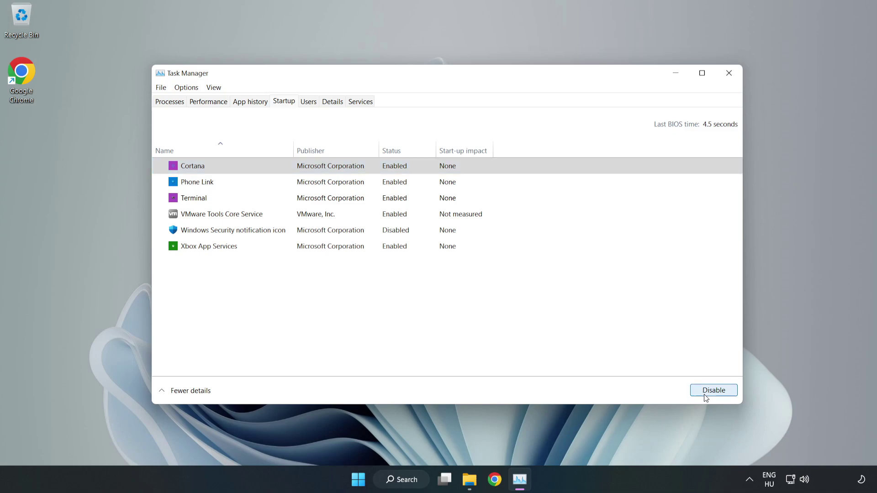
pyautogui.click(401, 181)
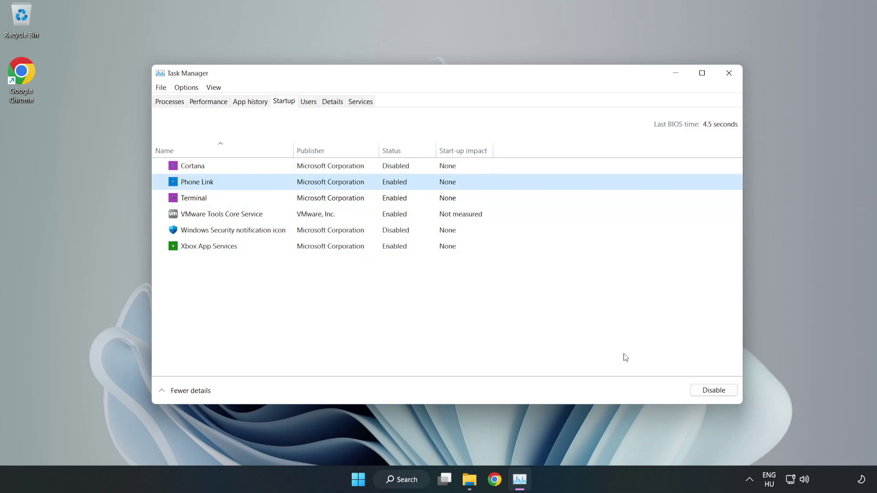
pyautogui.click(707, 391)
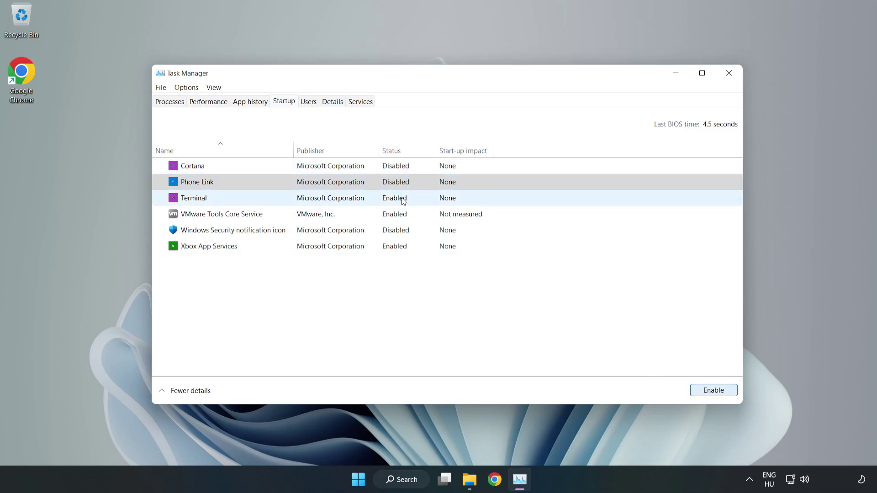
# Disable Terminal and Xbox App Services as startup apps, and close Task Manager.
pyautogui.click(403, 201)
pyautogui.click(717, 392)
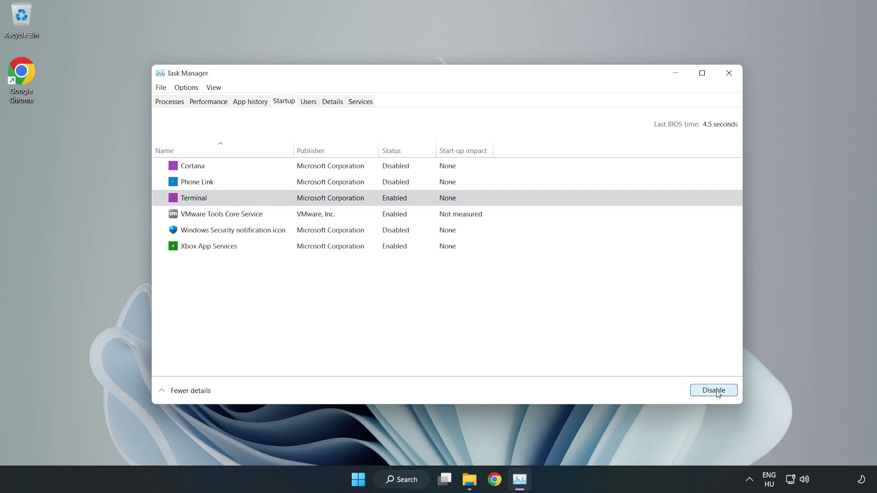
pyautogui.click(302, 247)
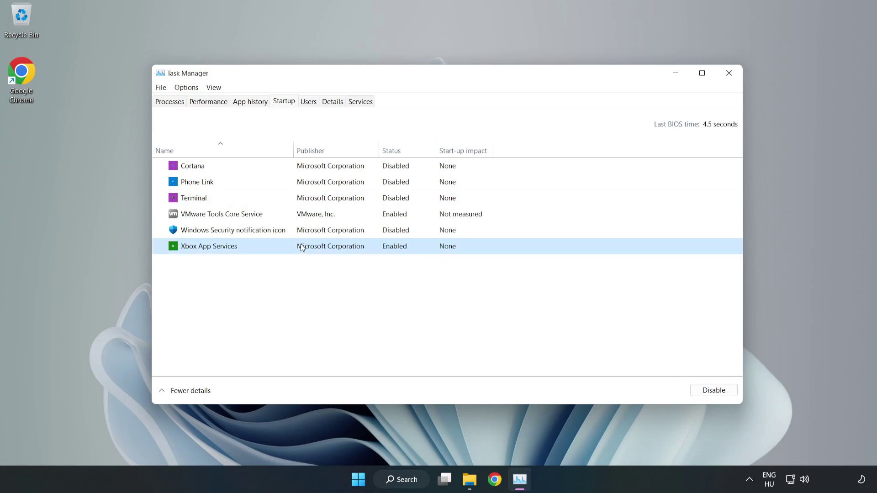
pyautogui.click(697, 390)
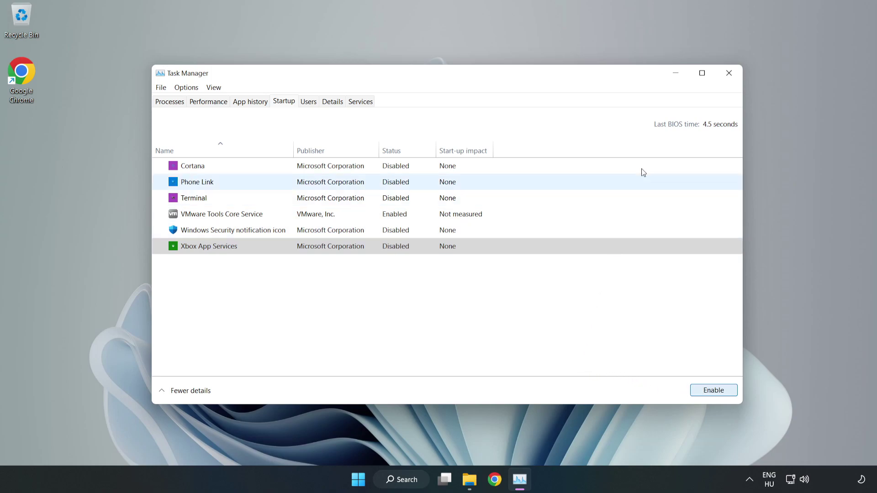
pyautogui.click(728, 77)
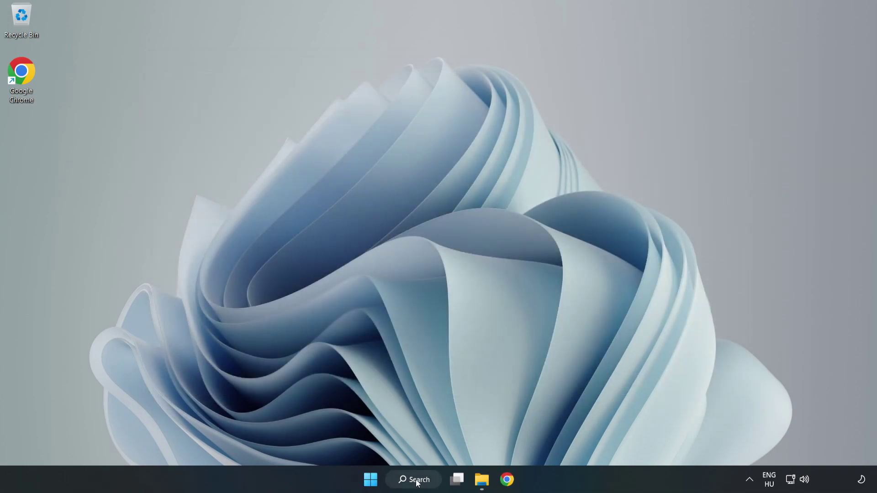
# Search Windows for update, check for updates in the Windows Update settings, and close Settings.
pyautogui.click(402, 480)
pyautogui.write('update')
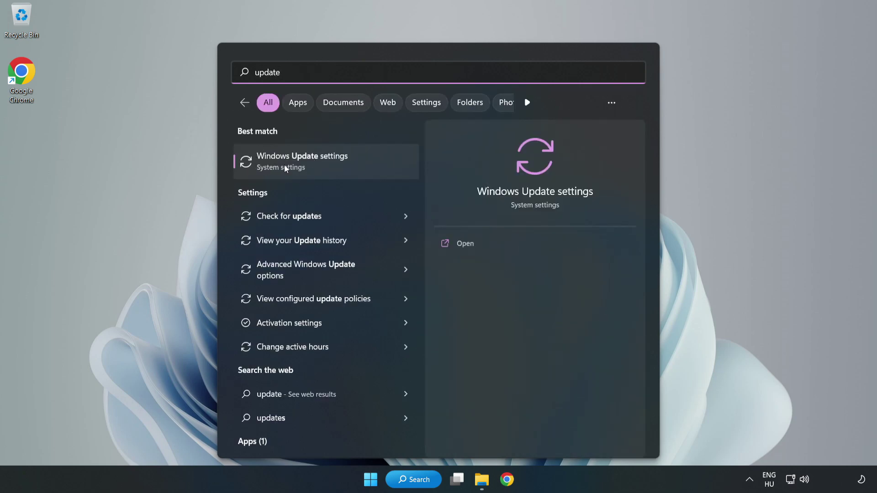
pyautogui.click(357, 173)
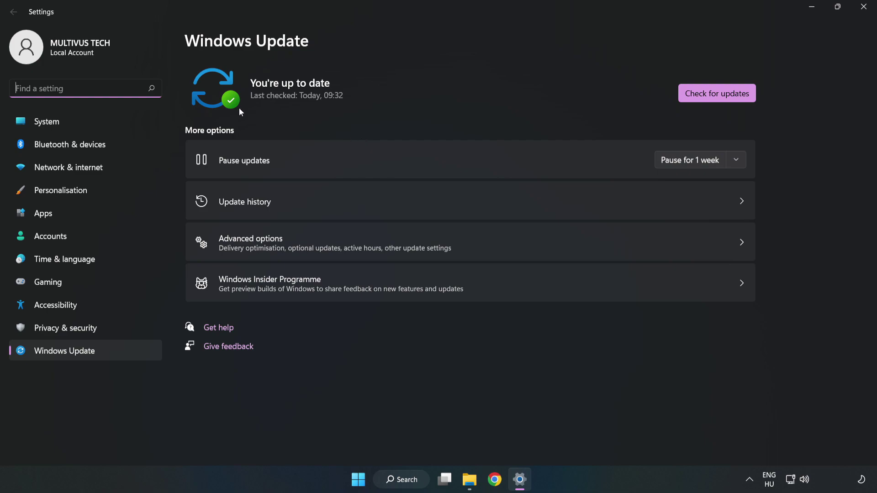
pyautogui.click(705, 97)
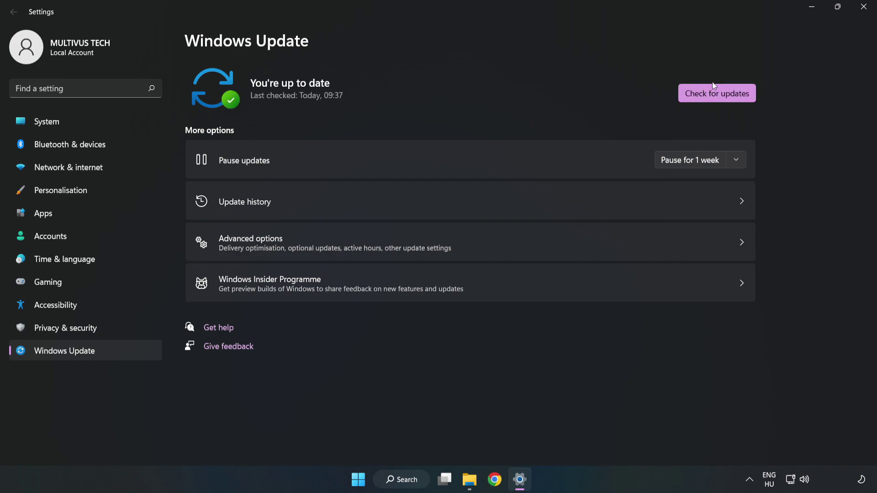
pyautogui.click(862, 7)
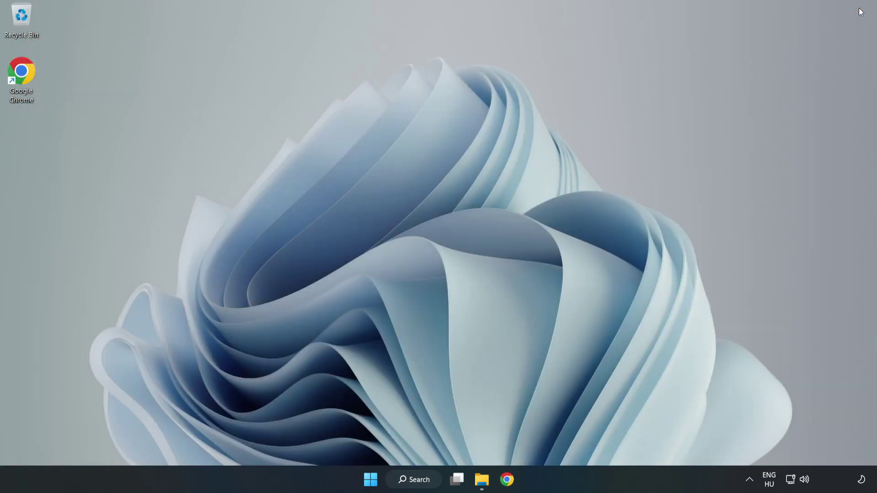
# Search Windows for regedit, open Registry Editor, and go to the HKEY_CURRENT_USER\System\GameConfigStore key.
pyautogui.click(429, 482)
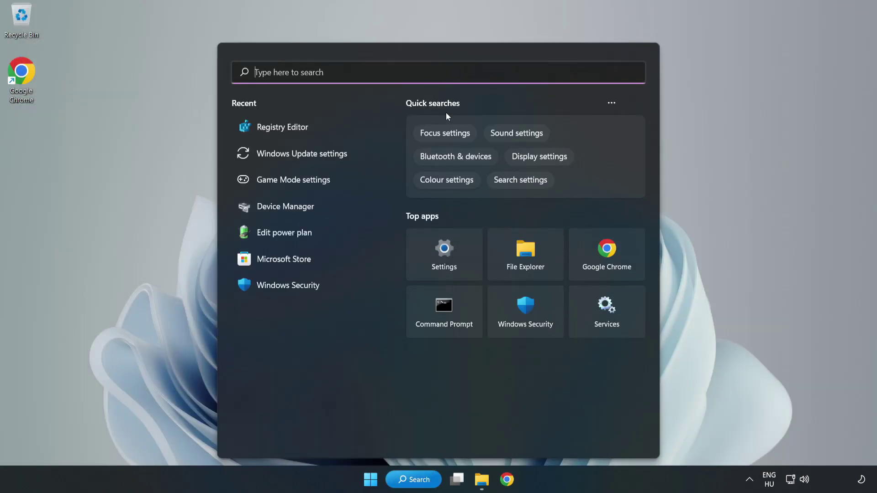
pyautogui.write('regedit')
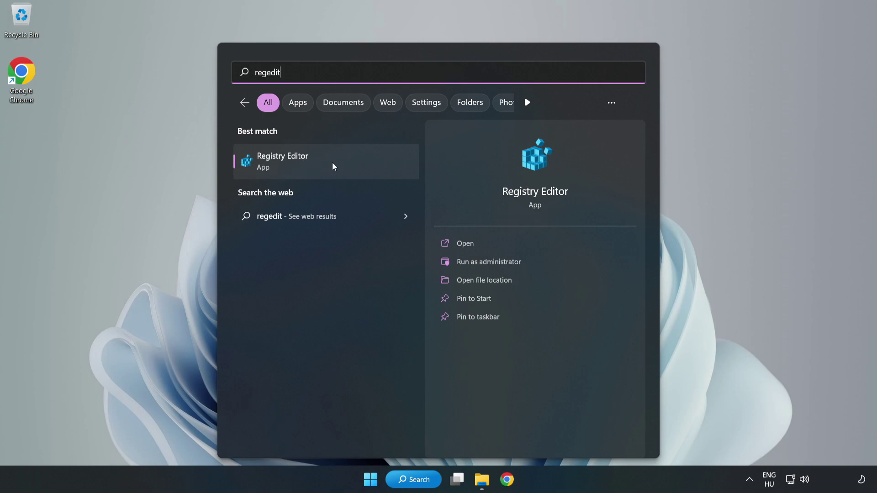
pyautogui.click(335, 163)
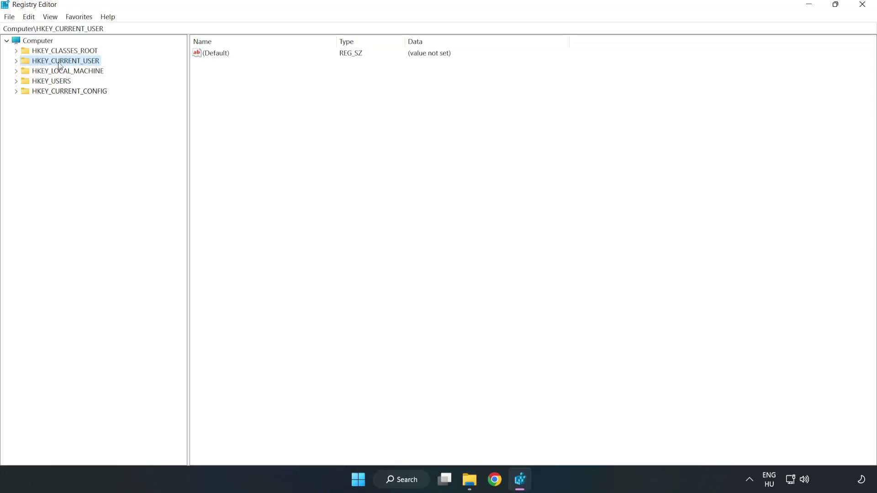
pyautogui.click(16, 61)
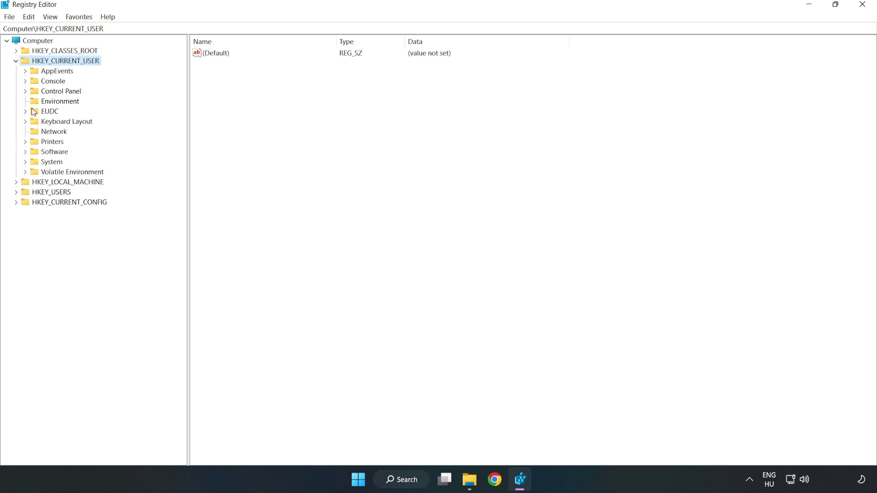
pyautogui.click(25, 162)
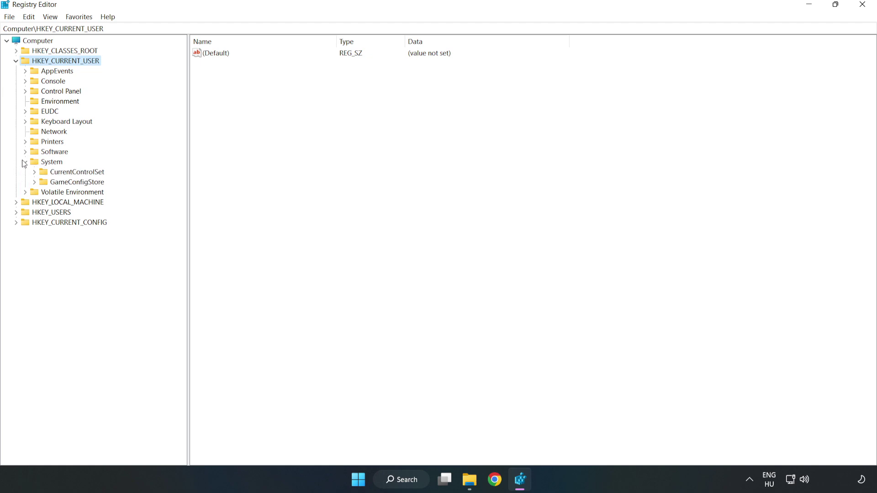
pyautogui.click(74, 183)
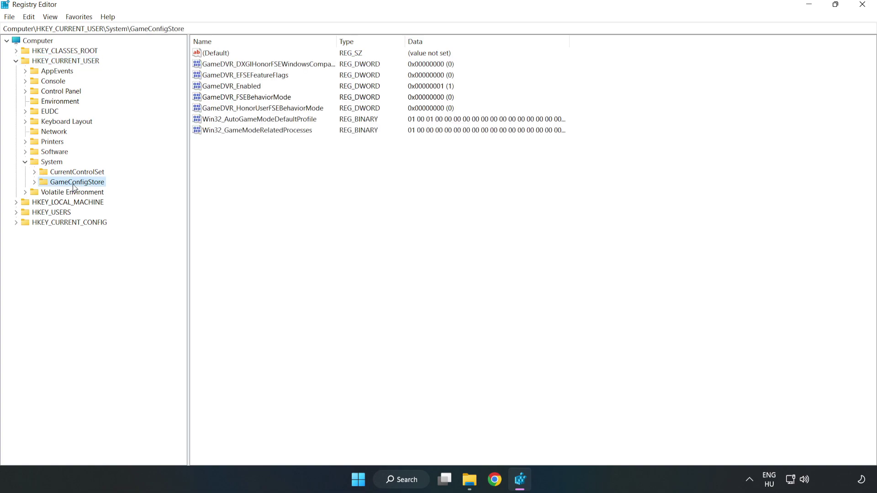
# Set the GameDVR_Enabled value data to 0 in the GameConfigStore key.
pyautogui.click(215, 87)
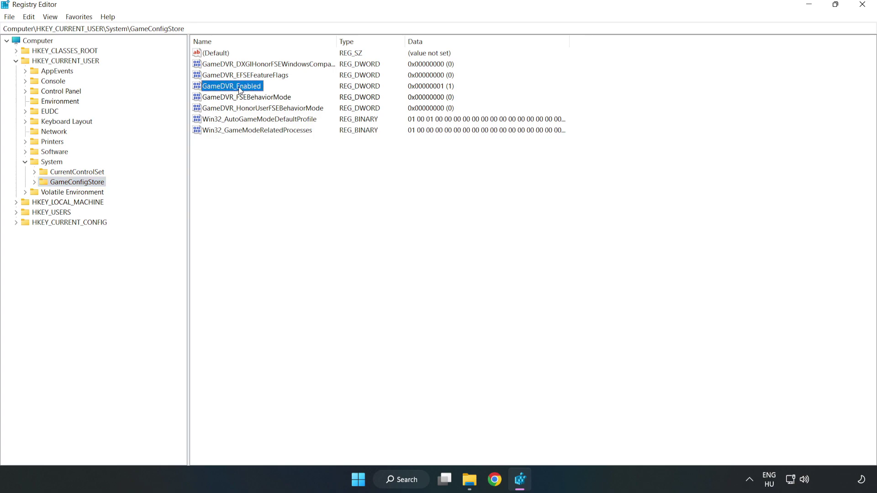
pyautogui.rightClick(240, 90)
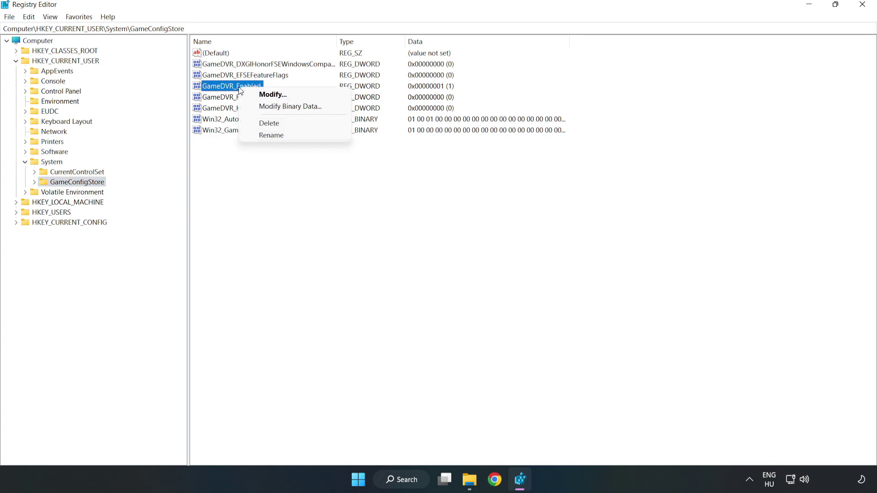
pyautogui.click(279, 95)
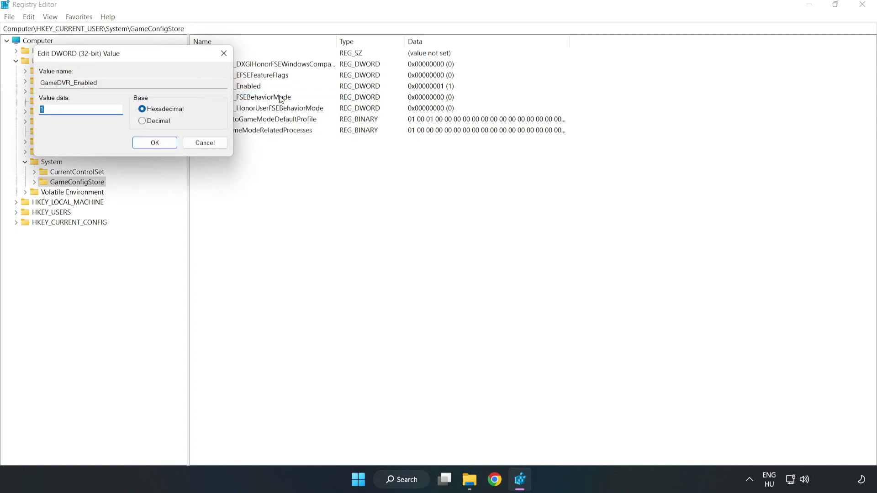
pyautogui.moveTo(176, 60); pyautogui.dragTo(487, 183)
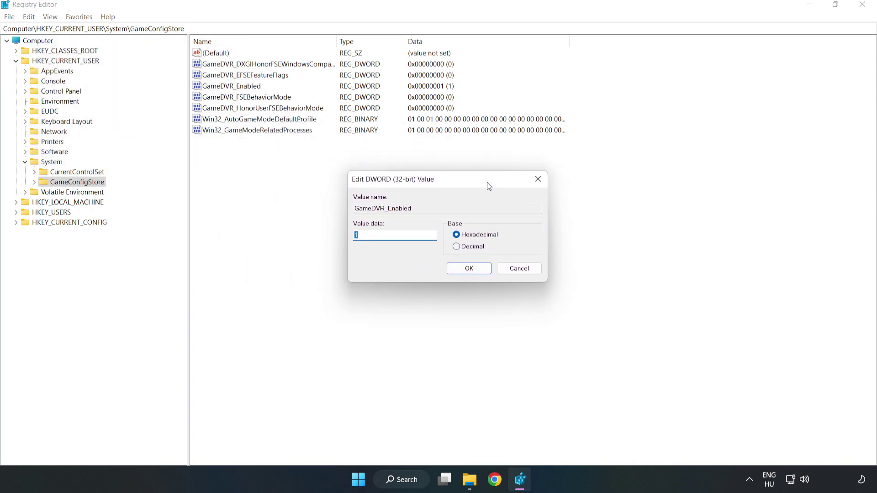
pyautogui.doubleClick(375, 235)
pyautogui.click(469, 269)
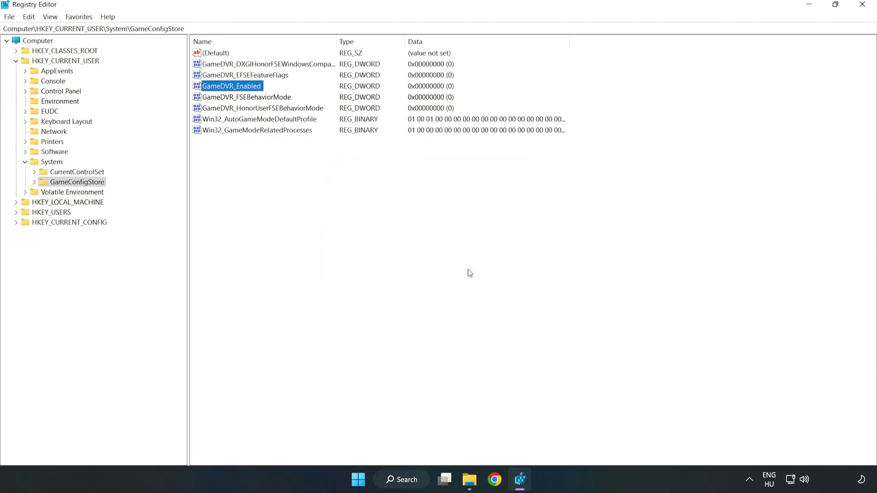
# Collapse HKEY_CURRENT_USER and go to the HKEY_LOCAL_MACHINE\SOFTWARE\Microsoft\PolicyManager\default\ApplicationManagement\AllowGameDVR key.
pyautogui.click(16, 62)
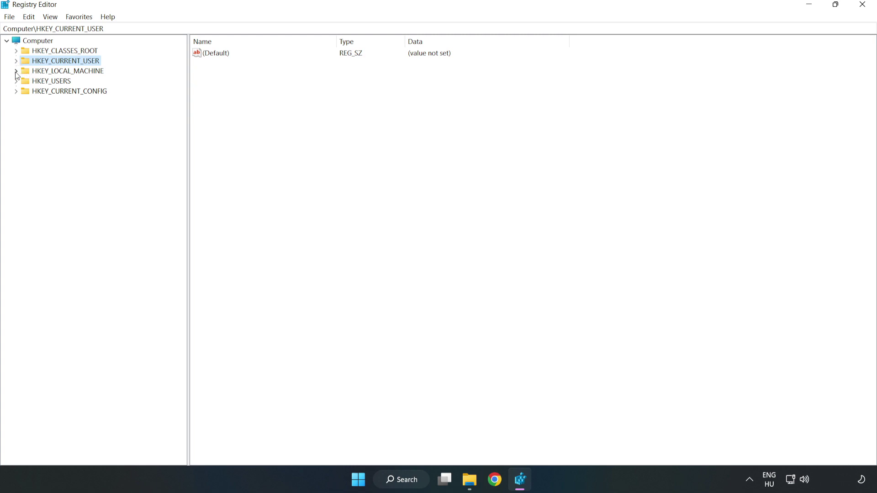
pyautogui.click(16, 71)
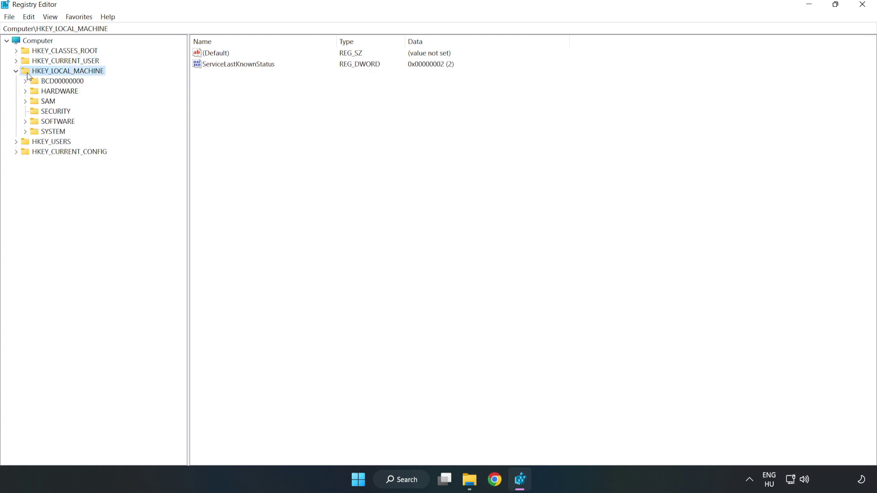
pyautogui.click(25, 121)
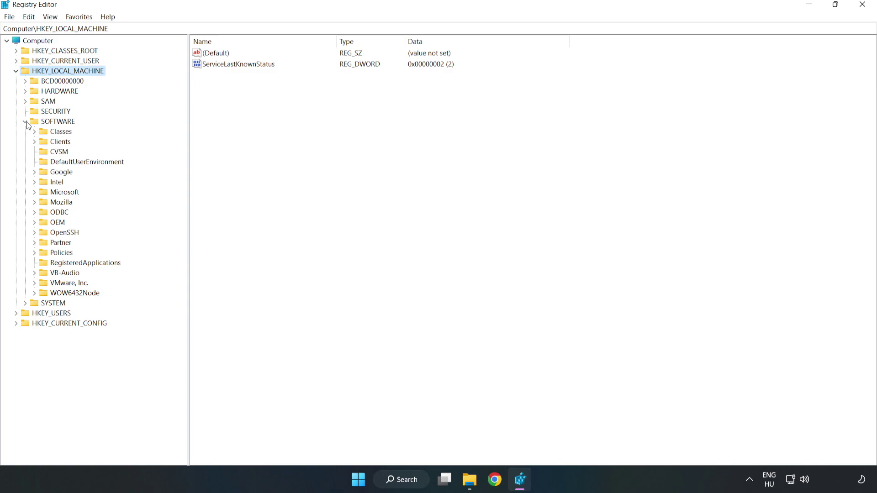
pyautogui.click(35, 194)
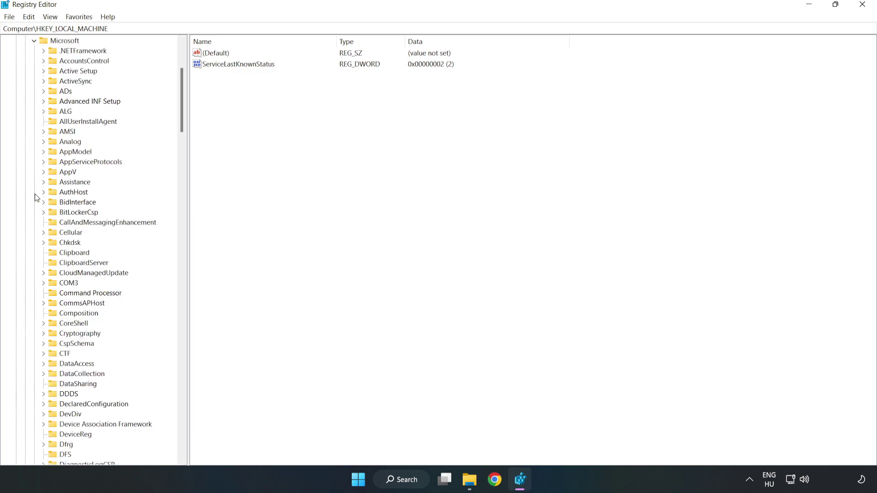
pyautogui.moveTo(181, 118); pyautogui.dragTo(198, 325)
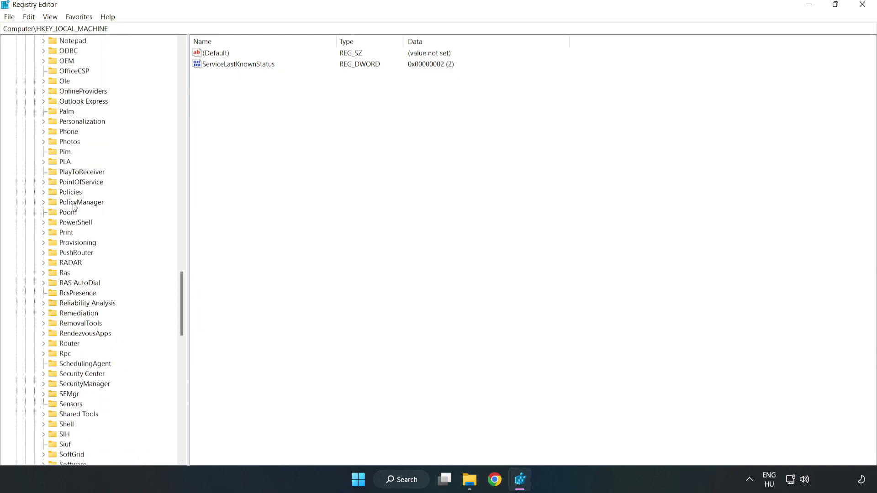
pyautogui.click(43, 203)
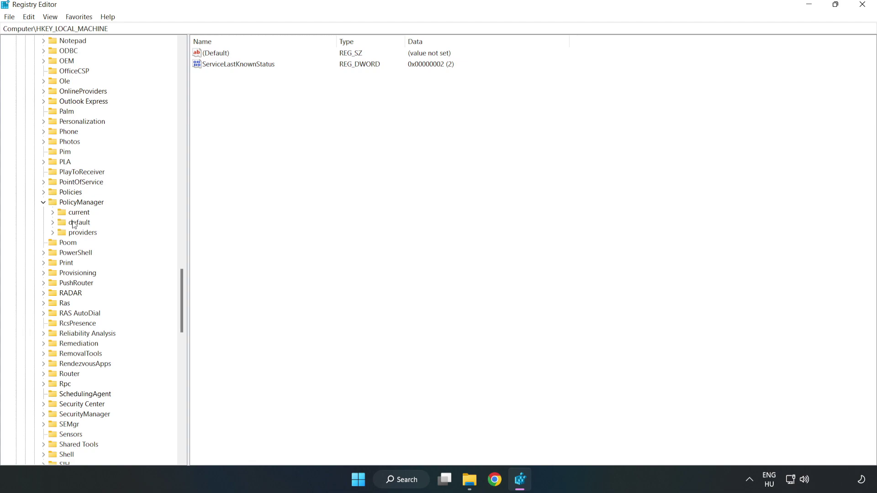
pyautogui.click(53, 222)
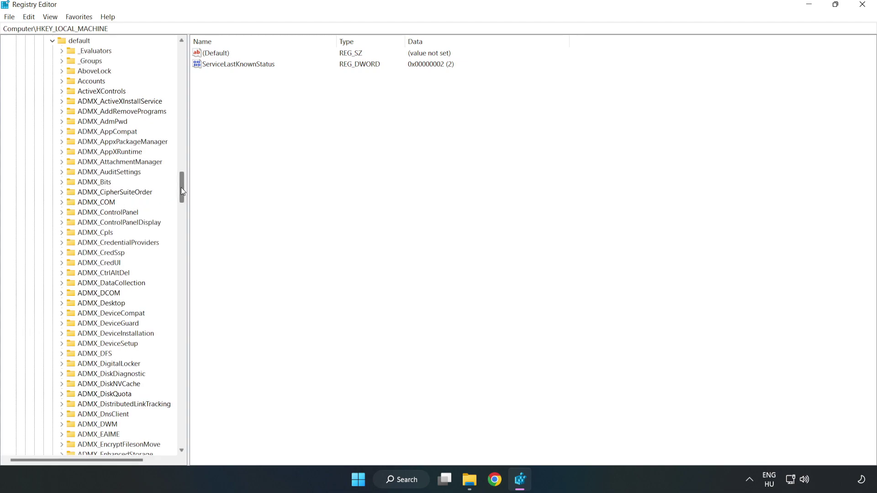
pyautogui.moveTo(181, 188); pyautogui.dragTo(177, 289)
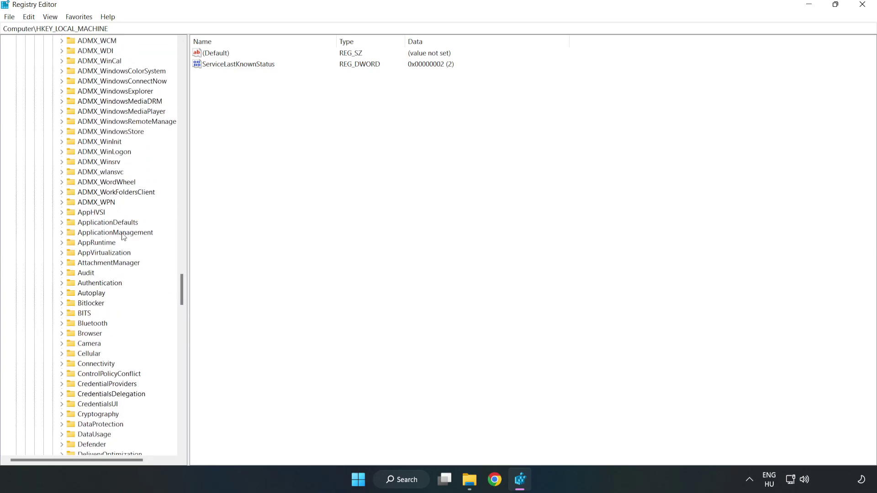
pyautogui.click(62, 232)
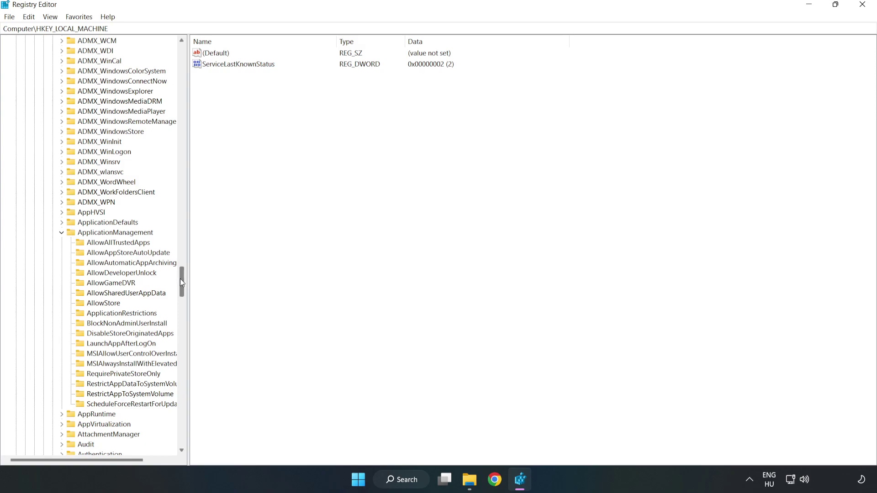
pyautogui.click(102, 283)
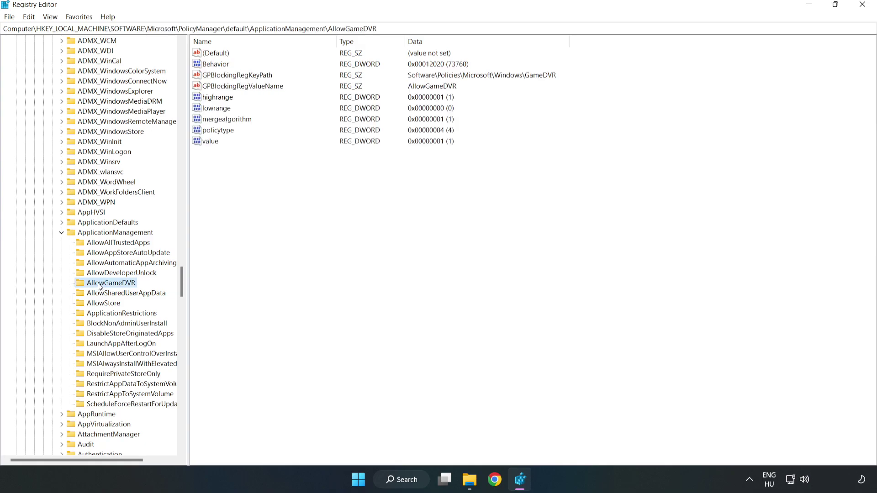
# Set the data of the AllowGameDVR key's entry named value to 0, and close Registry Editor.
pyautogui.click(206, 142)
pyautogui.rightClick(217, 148)
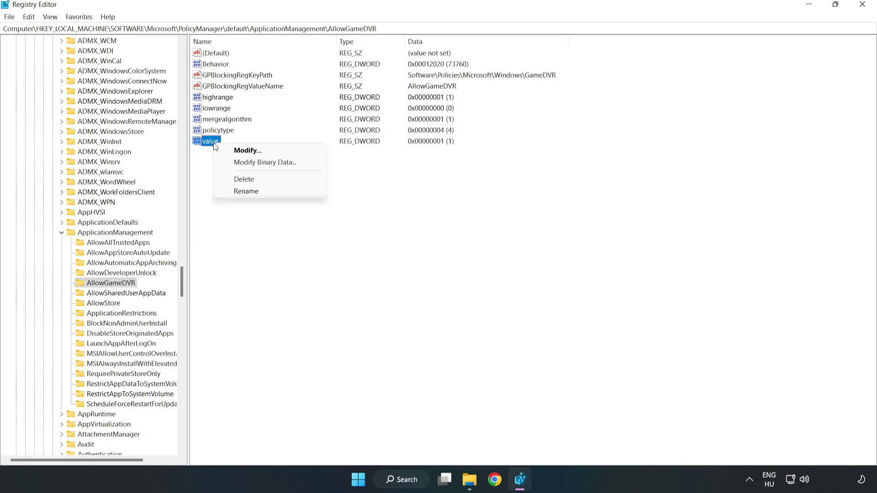
pyautogui.click(252, 153)
pyautogui.moveTo(169, 70); pyautogui.dragTo(446, 182)
pyautogui.press('BackSpace')
pyautogui.write('0')
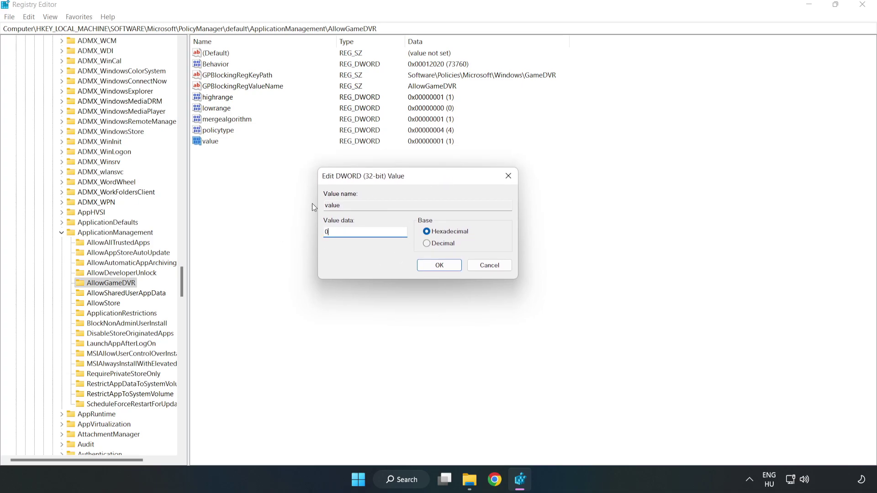
pyautogui.click(442, 266)
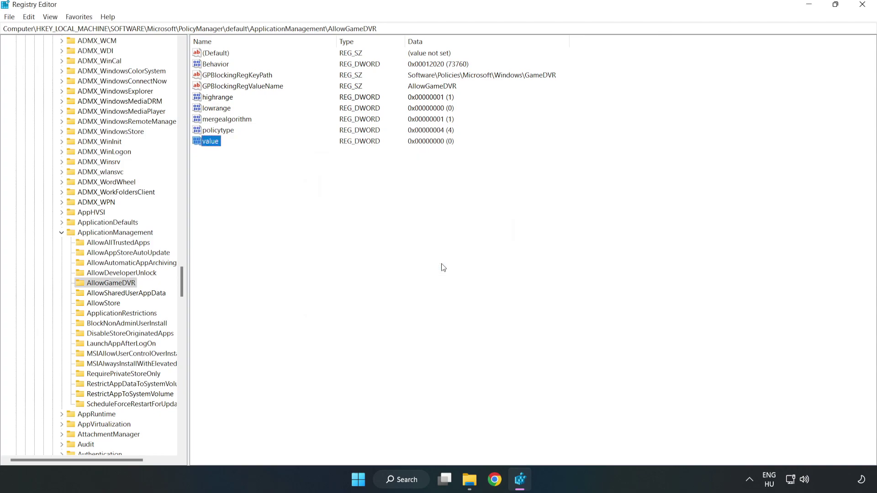
pyautogui.click(862, 5)
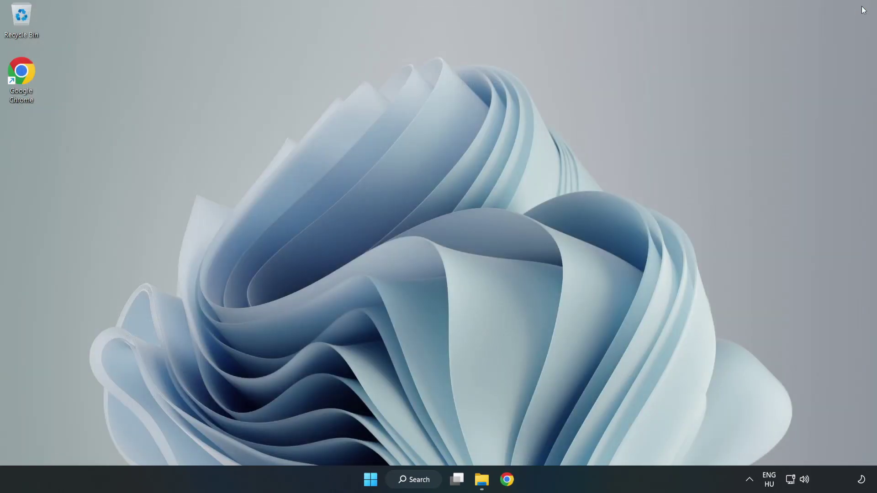
# Switch to Chrome and download the DirectX End-User Runtime Web Installer in English from the Microsoft Download Center.
pyautogui.click(508, 486)
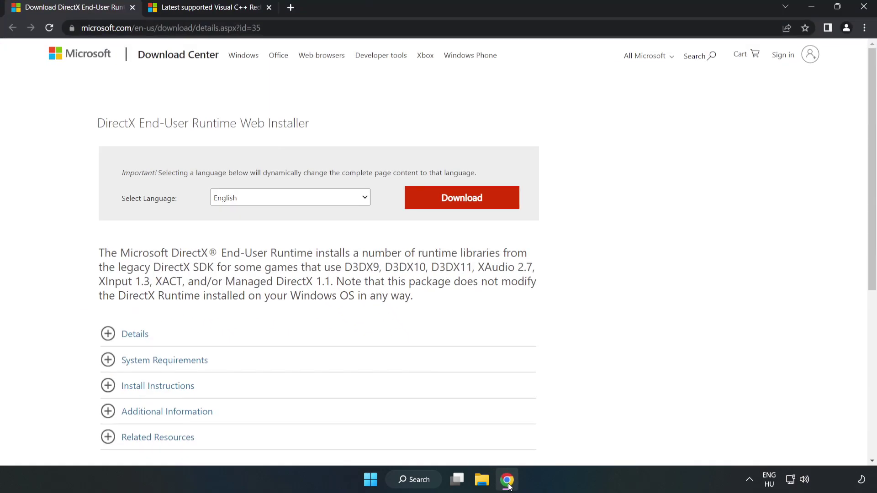
pyautogui.click(329, 26)
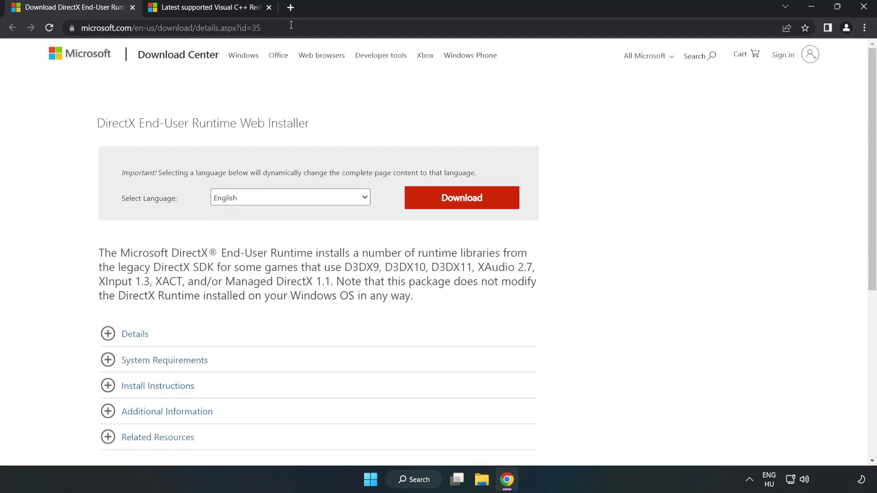
pyautogui.click(329, 26)
pyautogui.hotkey('ctrl', 'a')
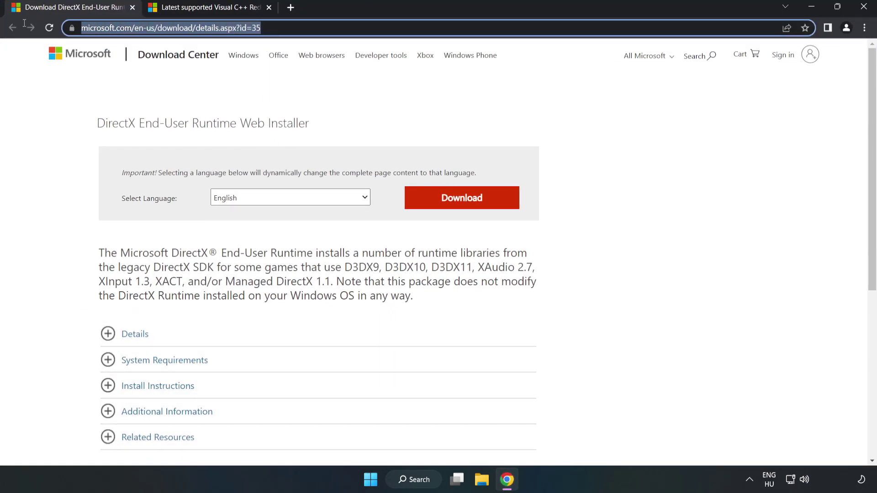
pyautogui.click(355, 106)
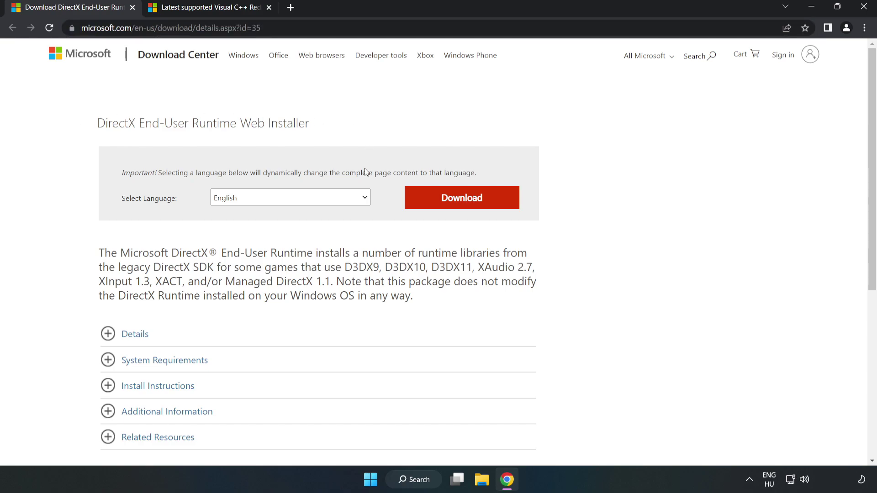
pyautogui.click(467, 207)
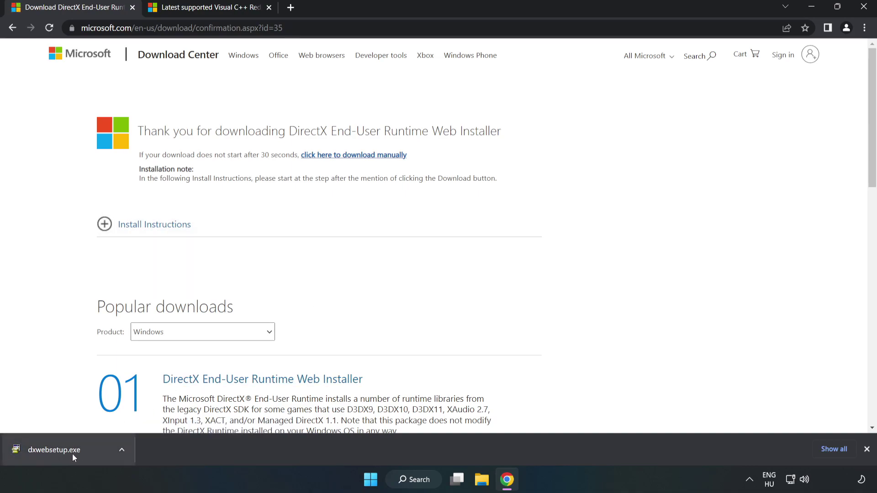
# Run the downloaded dxwebsetup.exe, accept the DirectX license agreement, and continue the setup.
pyautogui.click(88, 452)
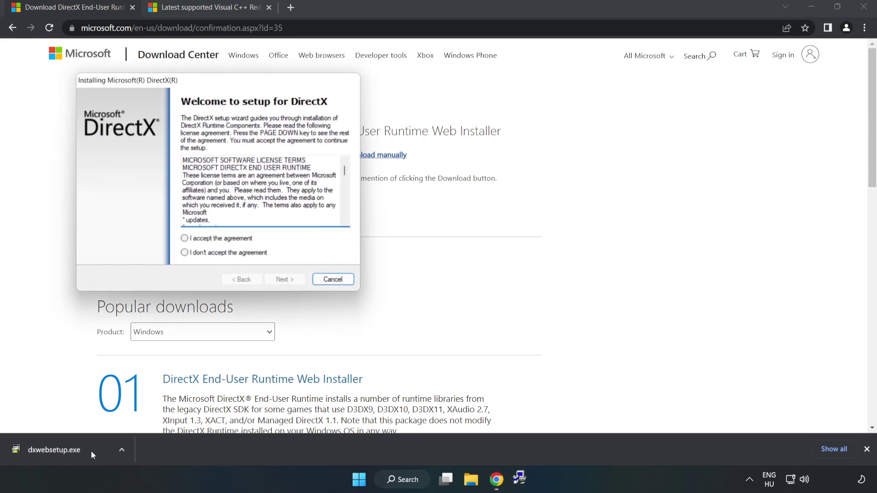
pyautogui.moveTo(198, 83); pyautogui.dragTo(418, 126)
pyautogui.moveTo(565, 216); pyautogui.dragTo(564, 257)
pyautogui.click(405, 281)
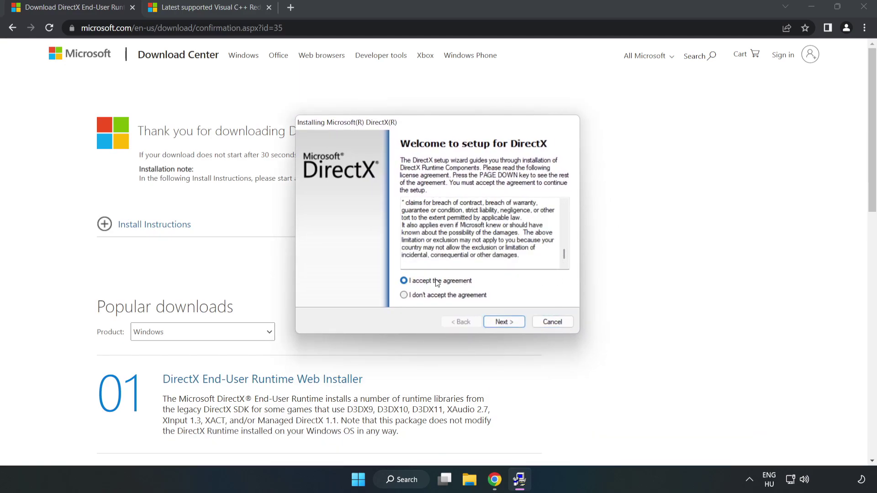
pyautogui.click(504, 322)
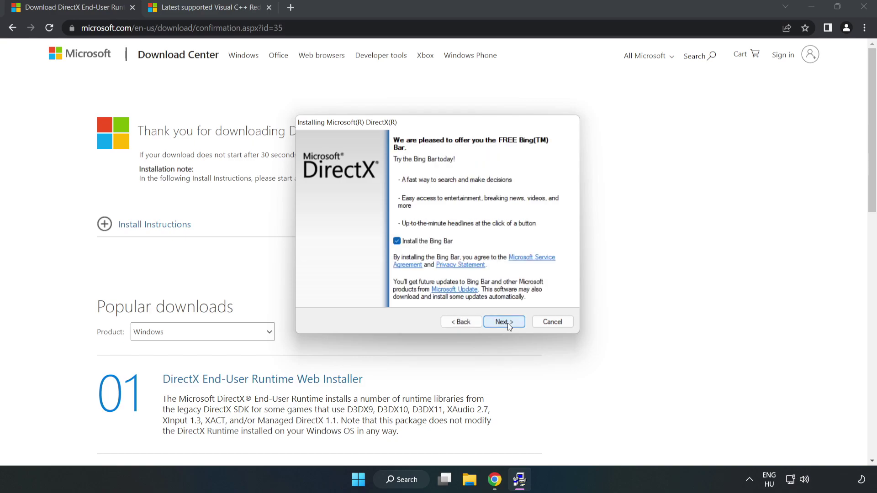
# Complete the DirectX setup without installing the Bing Bar, and close the DirectX download page.
pyautogui.click(397, 242)
pyautogui.click(504, 321)
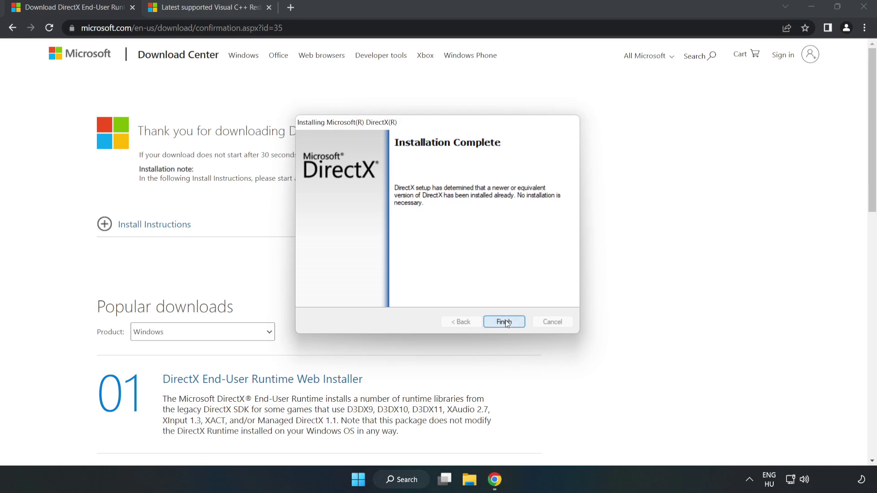
pyautogui.click(504, 322)
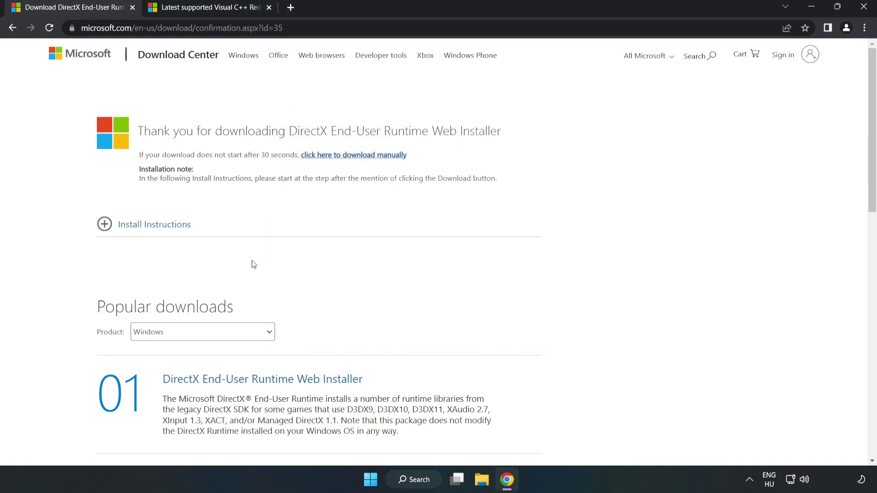
pyautogui.click(132, 8)
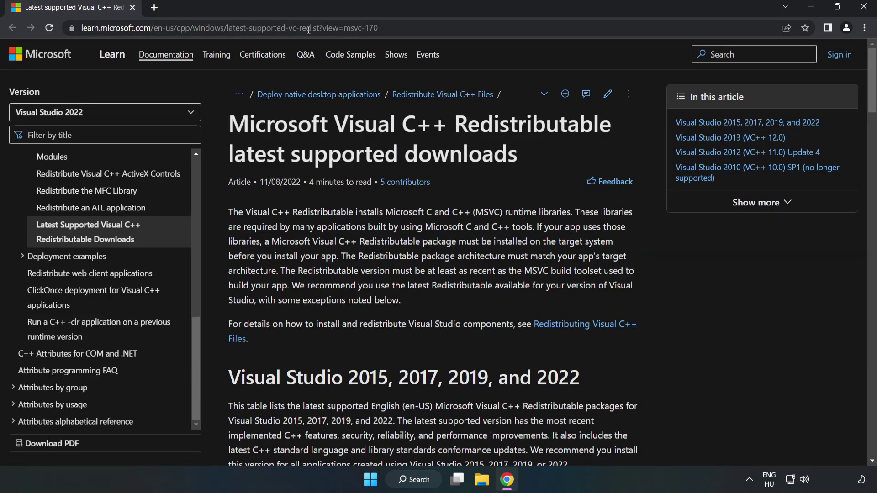
# Download the ARM64, X86 and X64 Visual C++ Redistributables for Visual Studio 2015–2022, allowing the site multiple file downloads.
pyautogui.click(408, 28)
pyautogui.click(564, 138)
pyautogui.moveTo(873, 98); pyautogui.dragTo(872, 141)
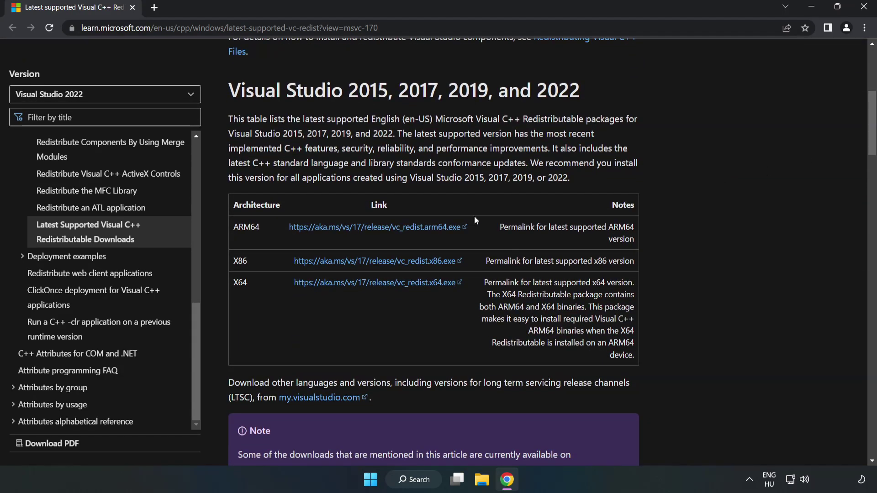
pyautogui.click(377, 228)
pyautogui.click(384, 261)
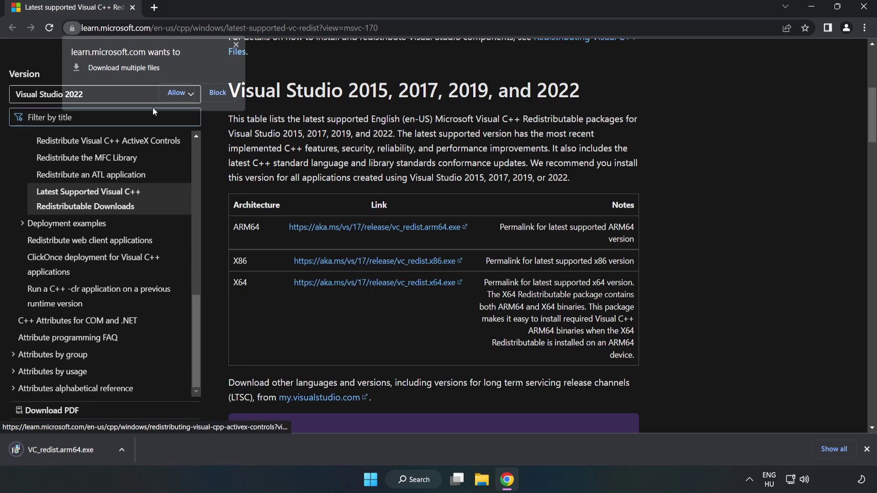
pyautogui.click(177, 92)
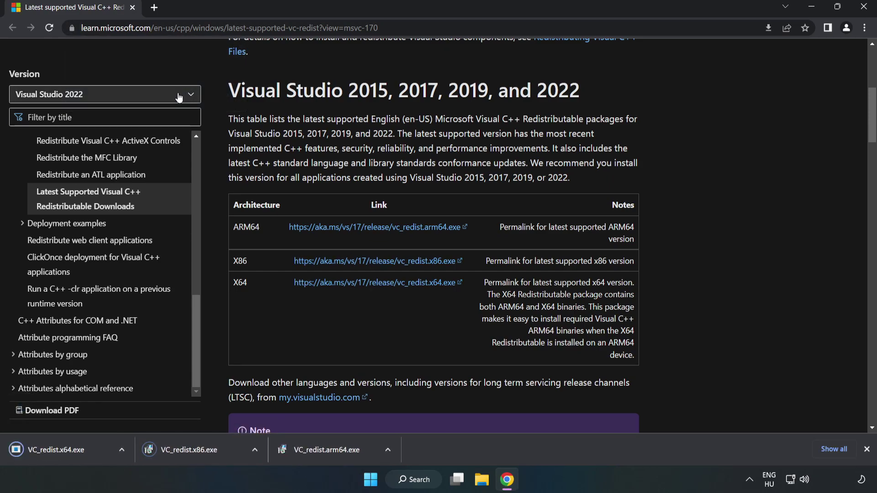
# Run VC_redist.arm64.exe, agree to its license terms, and start installing the Visual C++ 2022 Redistributable (Arm64).
pyautogui.click(336, 453)
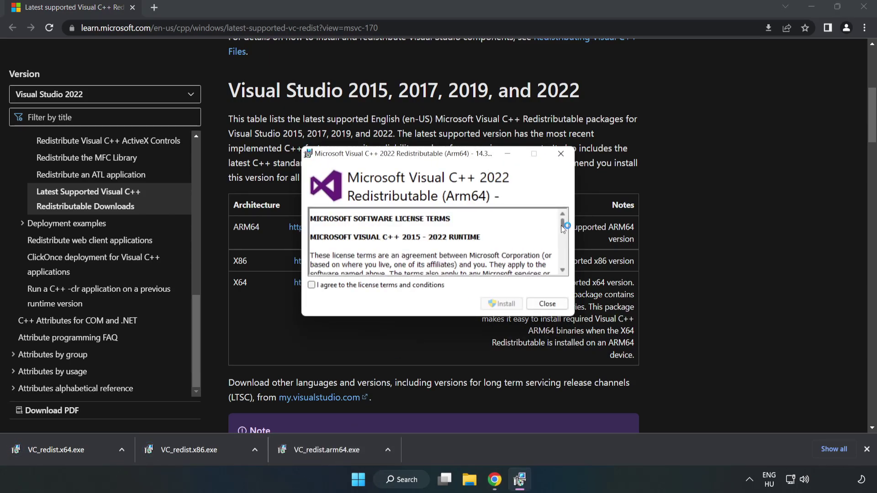
pyautogui.moveTo(561, 226); pyautogui.dragTo(556, 283)
pyautogui.click(367, 288)
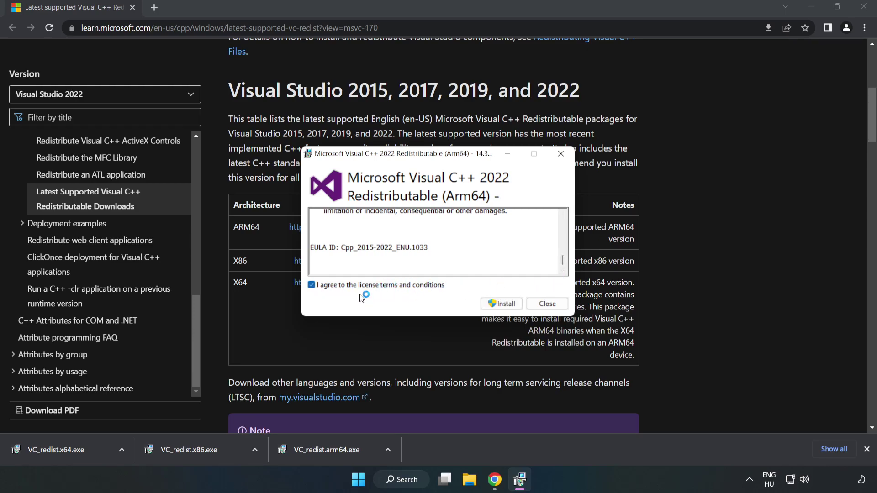
pyautogui.click(502, 305)
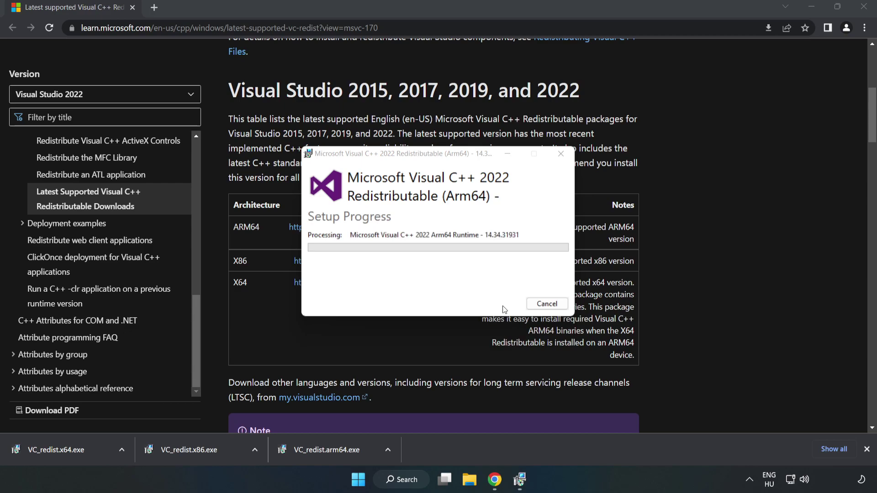